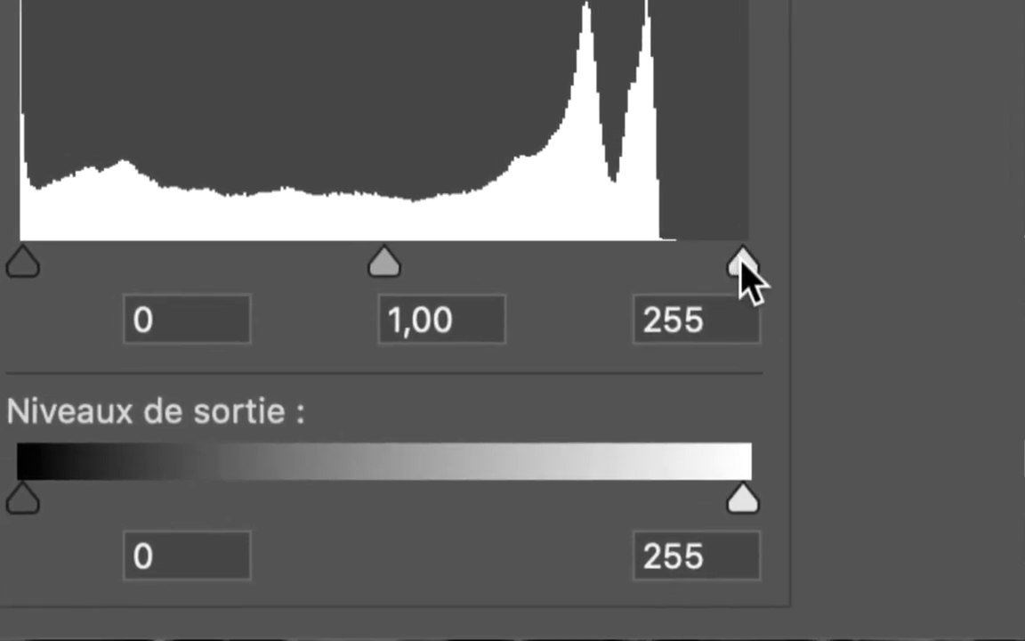
Lower the white input level to 226 in Levels and compare the photo with and without the adjustment
mouse_move(743, 262)
left_mouse_down()
mouse_move(665, 261)
mouse_move(723, 259)
left_mouse_up()
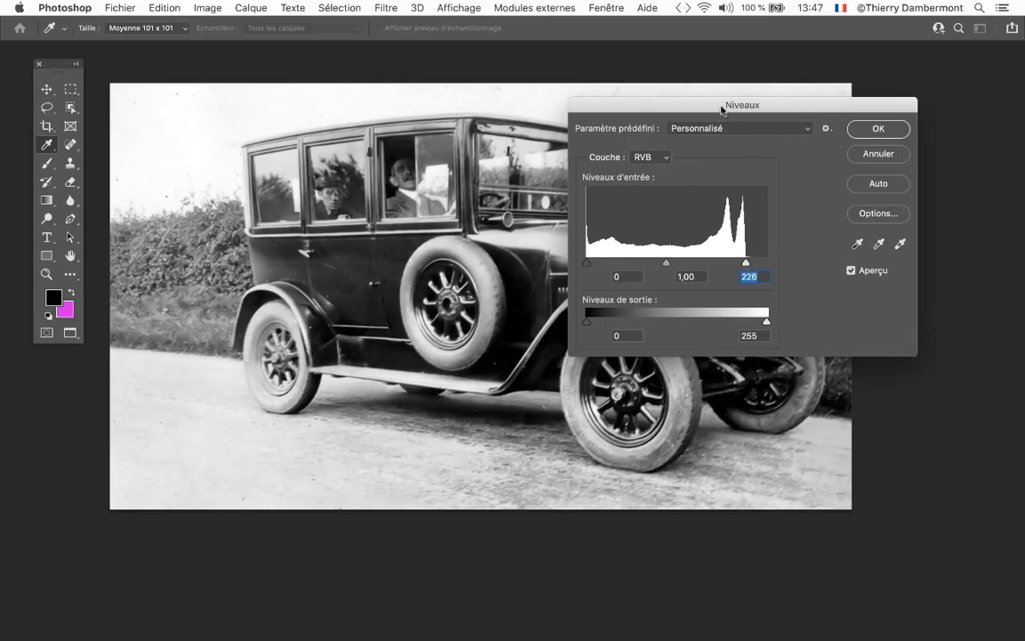
left_click_drag(721, 110, 132, 64)
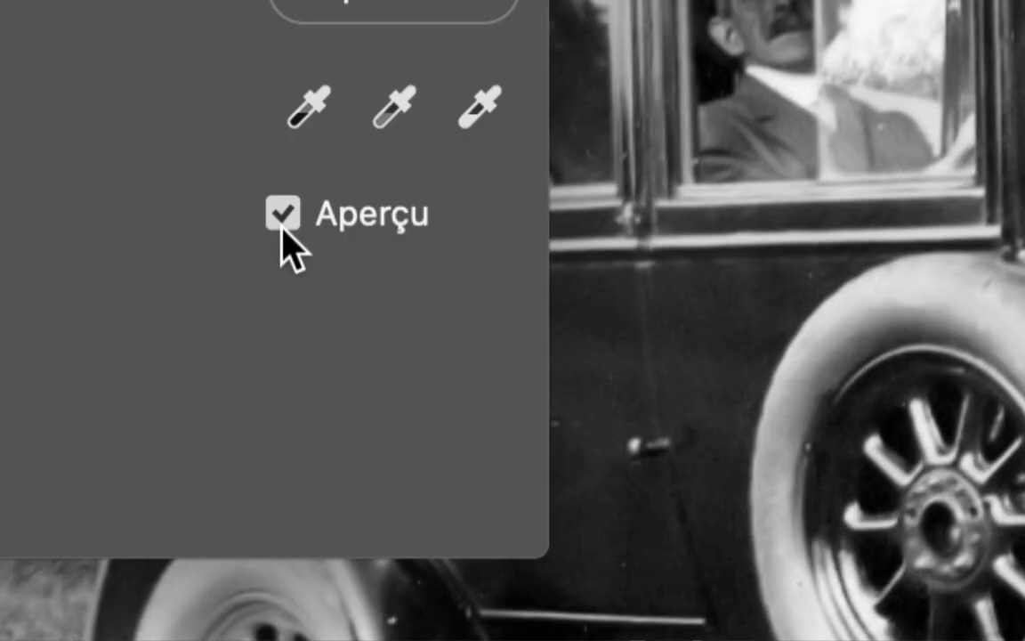
left_click(283, 214)
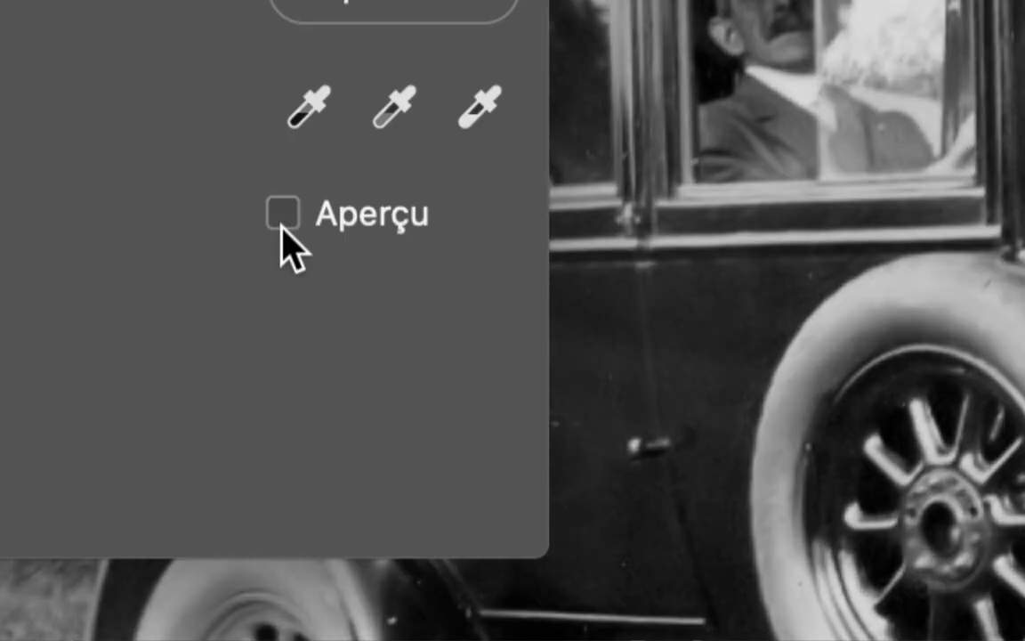
left_click(283, 213)
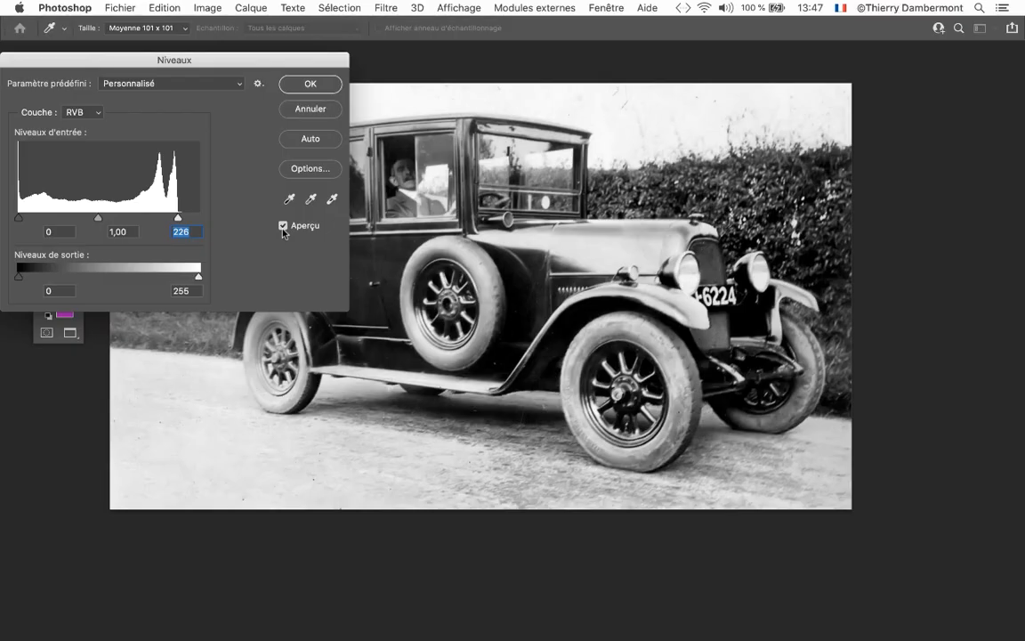
Compare the car's windows and passengers up close with the Levels preview off and on
key("alt")
scroll(469, 187, "up", 1)
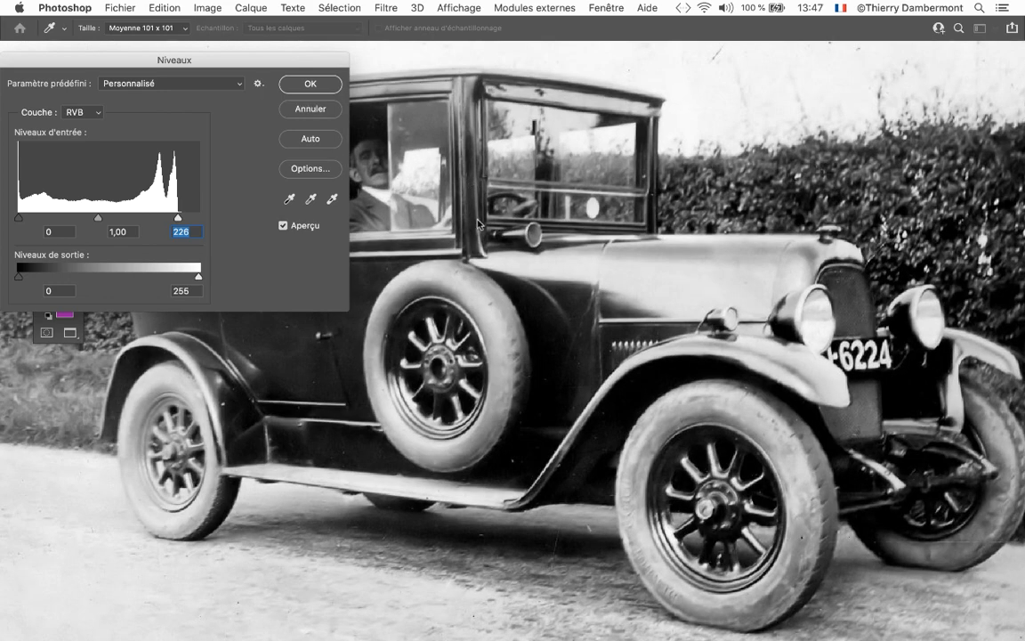
left_click_drag(471, 192, 564, 253)
scroll(563, 251, "up", 3)
scroll(564, 249, "up", 2)
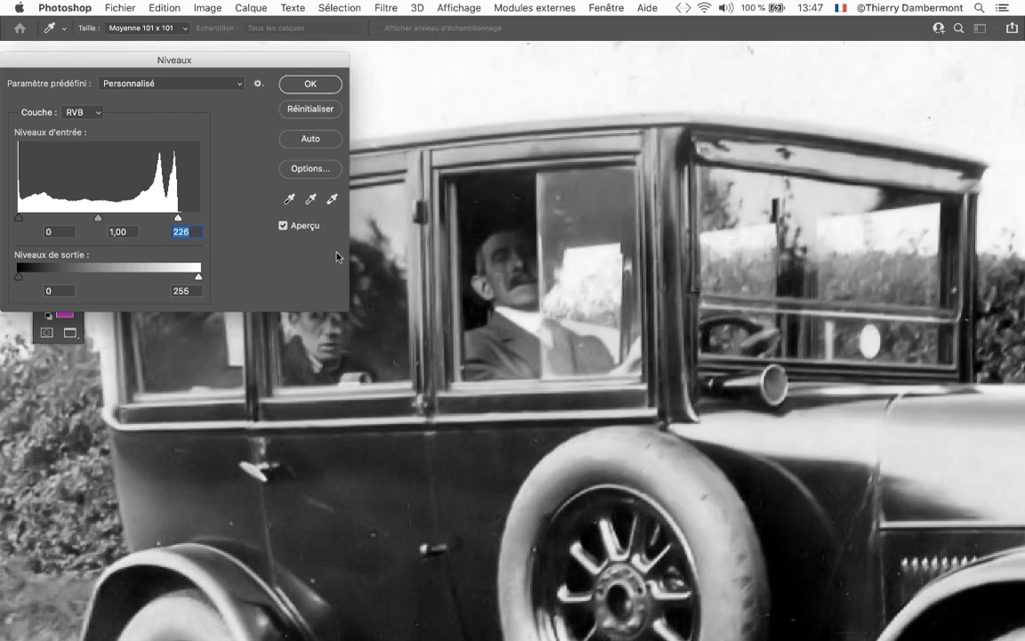
left_click(283, 227)
left_click(283, 227)
left_click(283, 227)
left_click(283, 227)
left_click(283, 227)
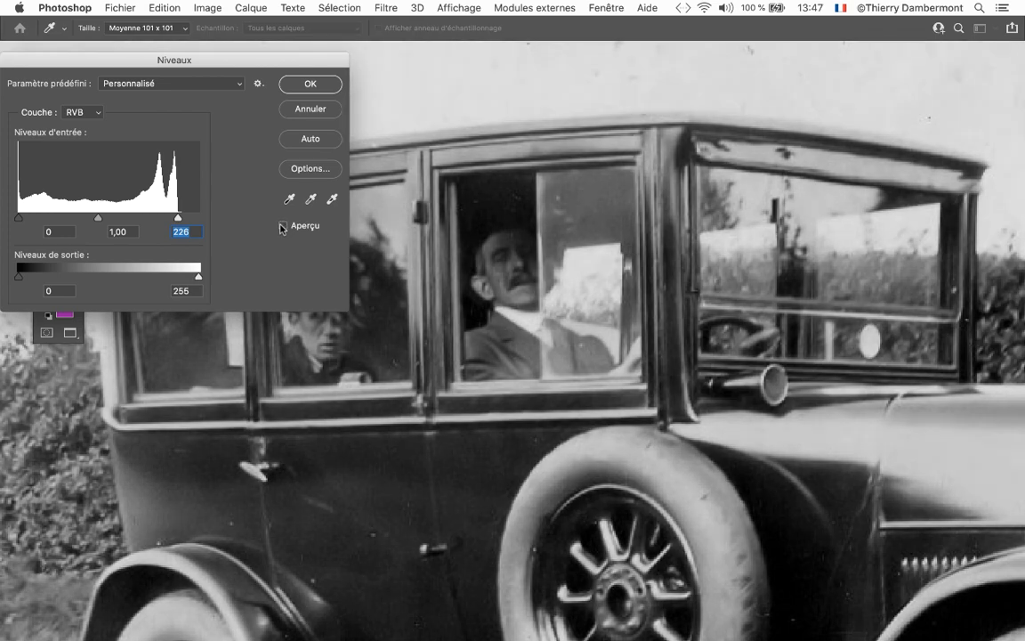
left_click(283, 227)
Compare the car's hood and front fender up close with the Levels preview off and on
left_click_drag(739, 402, 488, 332)
scroll(708, 350, "up", 4)
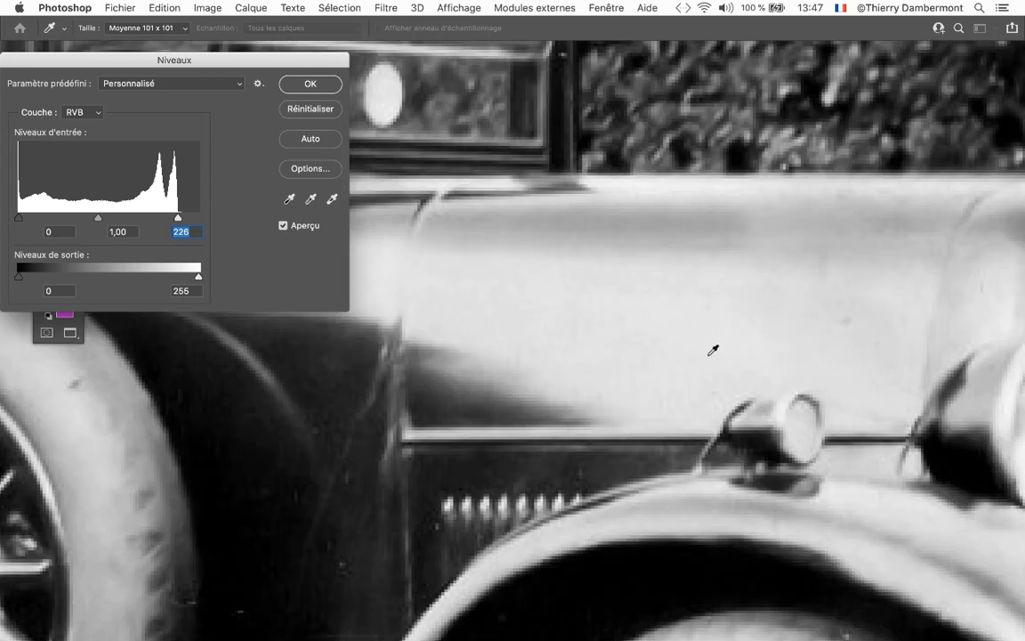
left_click(281, 227)
left_click(283, 227)
left_click(283, 227)
left_click(283, 227)
scroll(525, 353, "down", 5)
scroll(525, 353, "down", 5)
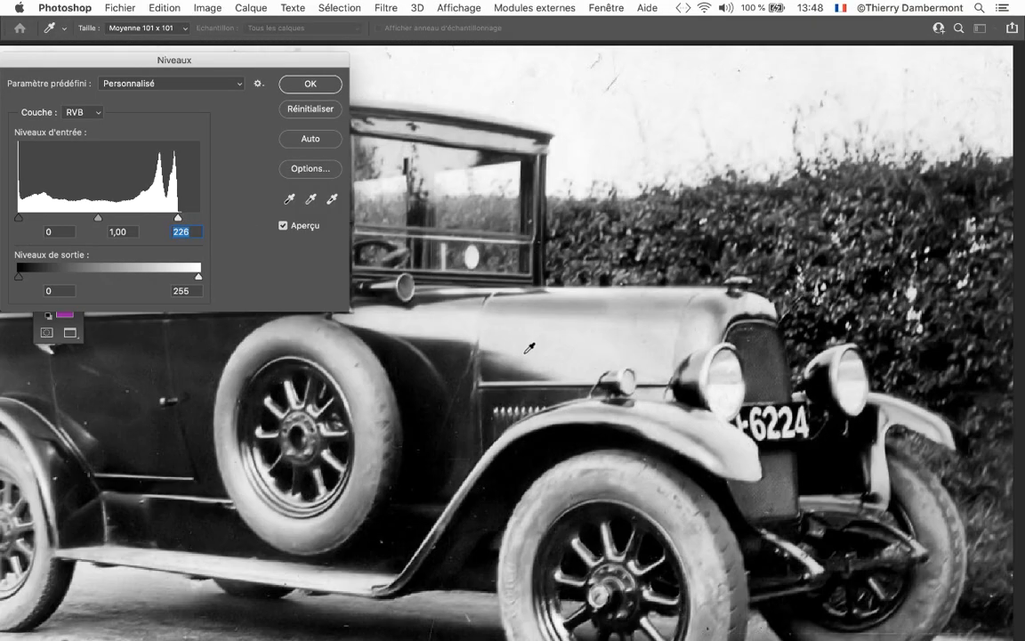
Inspect the whole car and the passenger in the rear window with the Levels adjustment previewed
left_click_drag(525, 358, 671, 323)
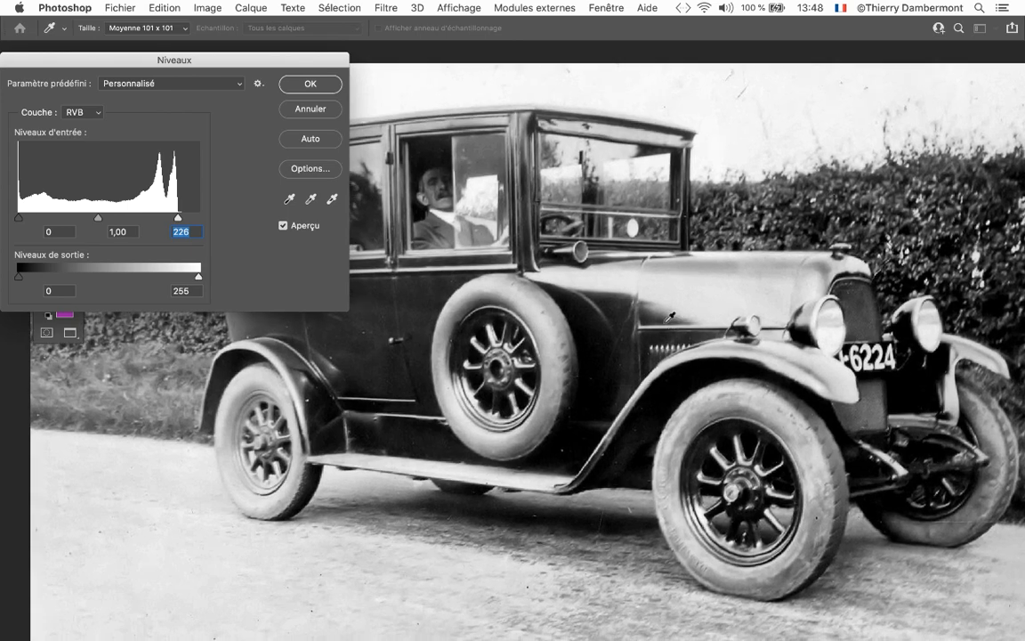
left_click_drag(287, 57, 162, 43)
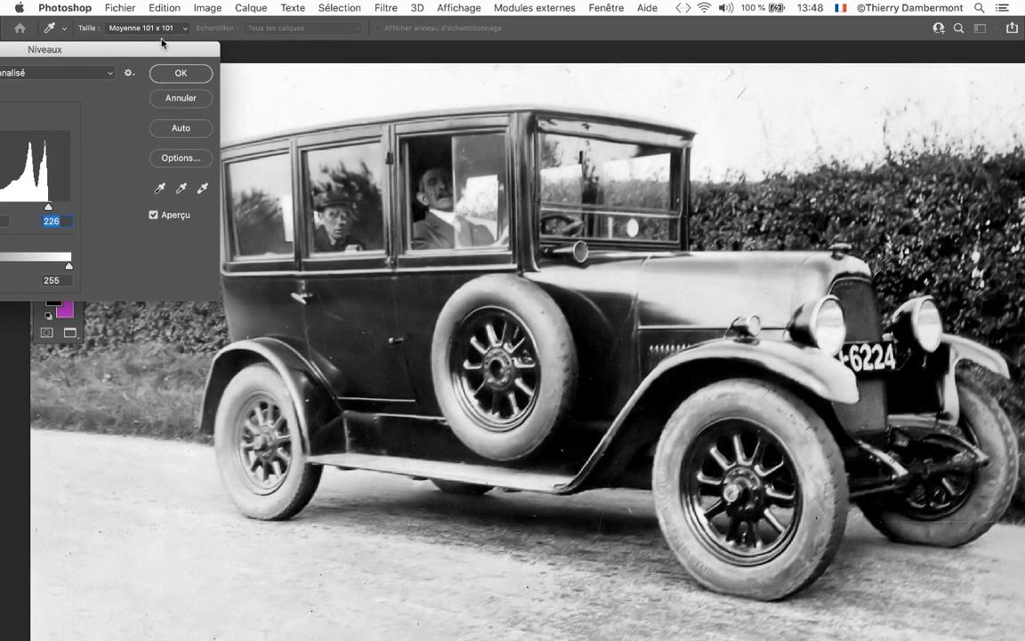
left_click_drag(346, 167, 569, 224)
scroll(569, 222, "up", 2)
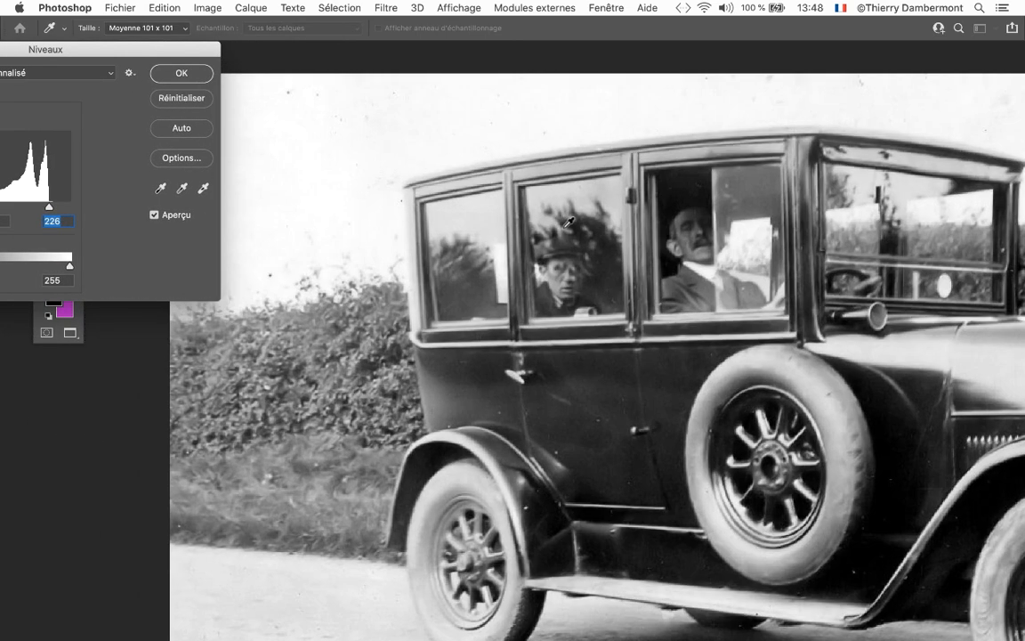
scroll(569, 223, "down", 2)
left_click_drag(195, 46, 448, 72)
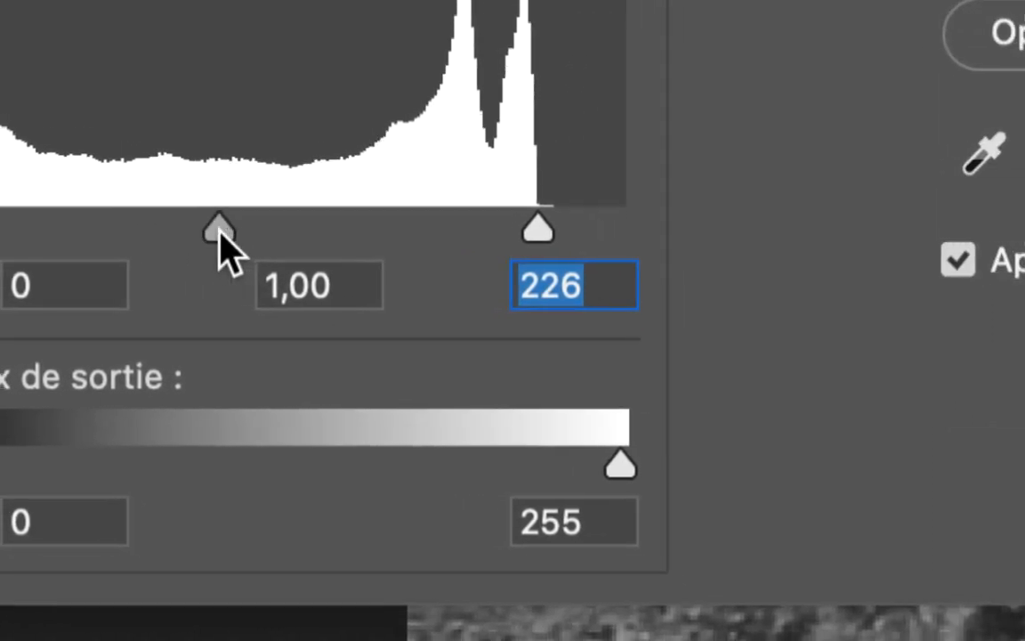
Try midtone input levels of 1,91 and 0,52, and return the value to 1,00
left_click_drag(220, 233, 188, 234)
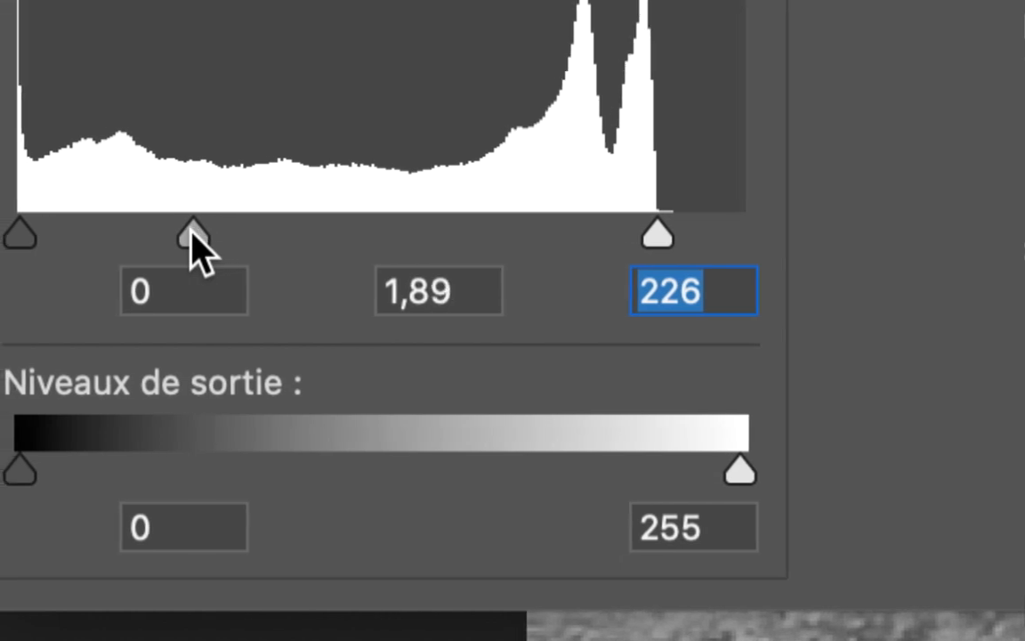
left_click(190, 234)
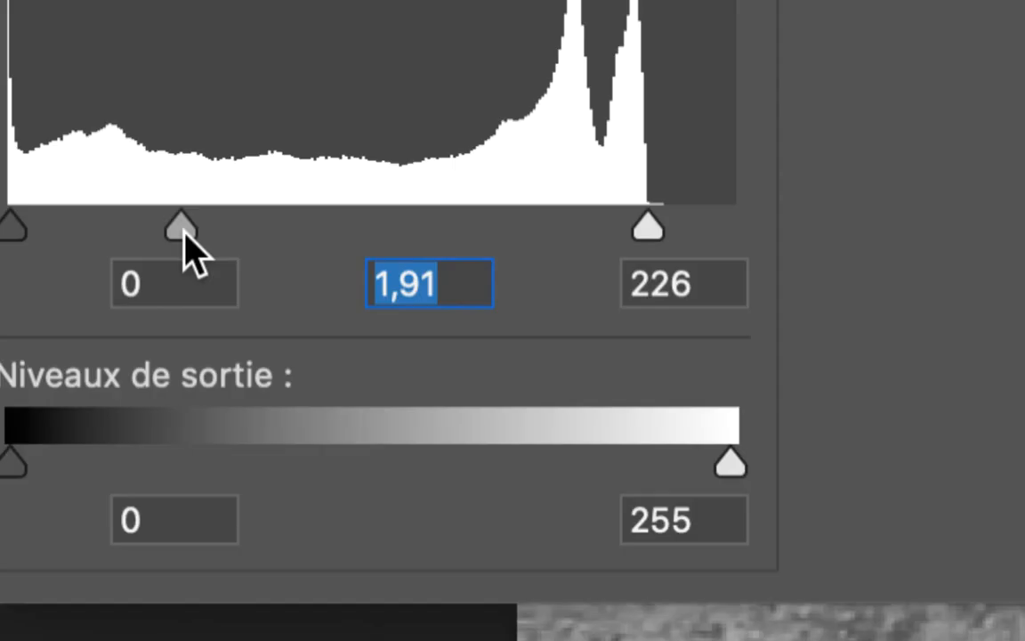
left_click_drag(187, 236, 246, 251)
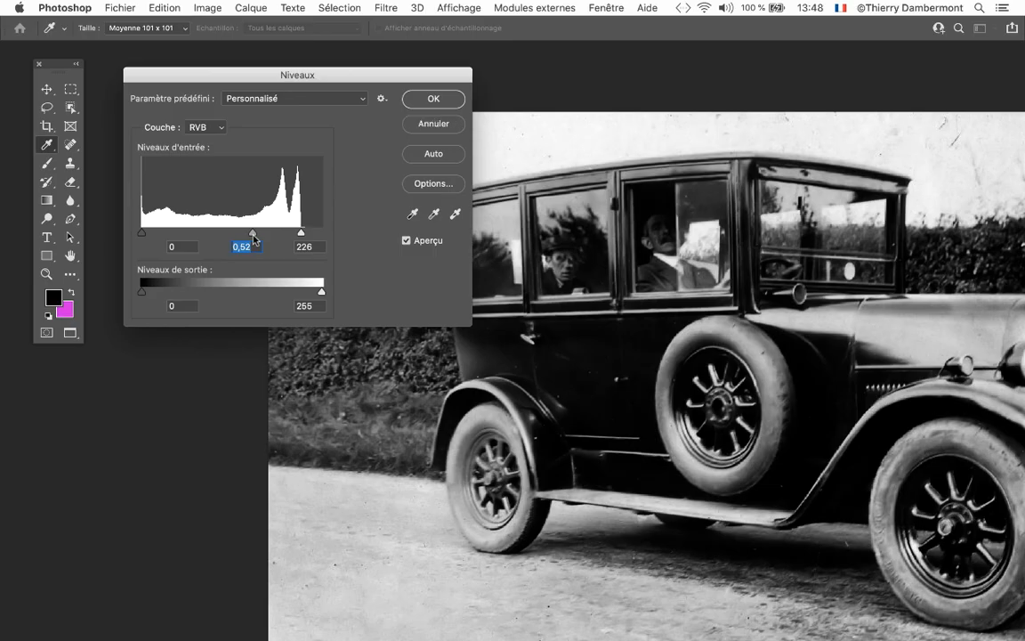
left_click_drag(254, 234, 221, 235)
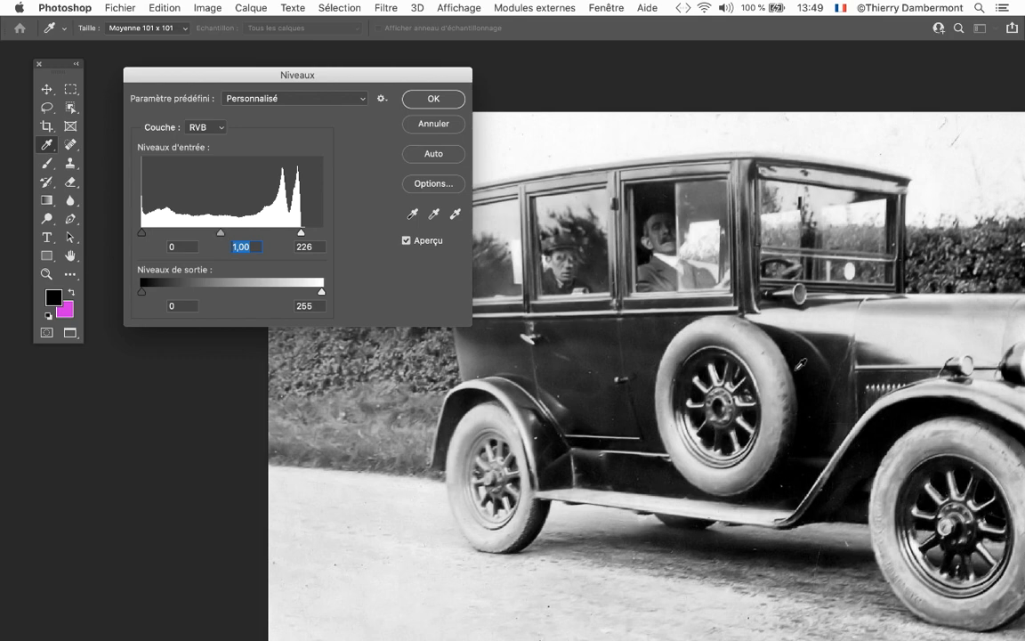
Darken the midtones to 0,77 and apply the Levels adjustment to the photo
scroll(798, 369, "down", 4)
key("space")
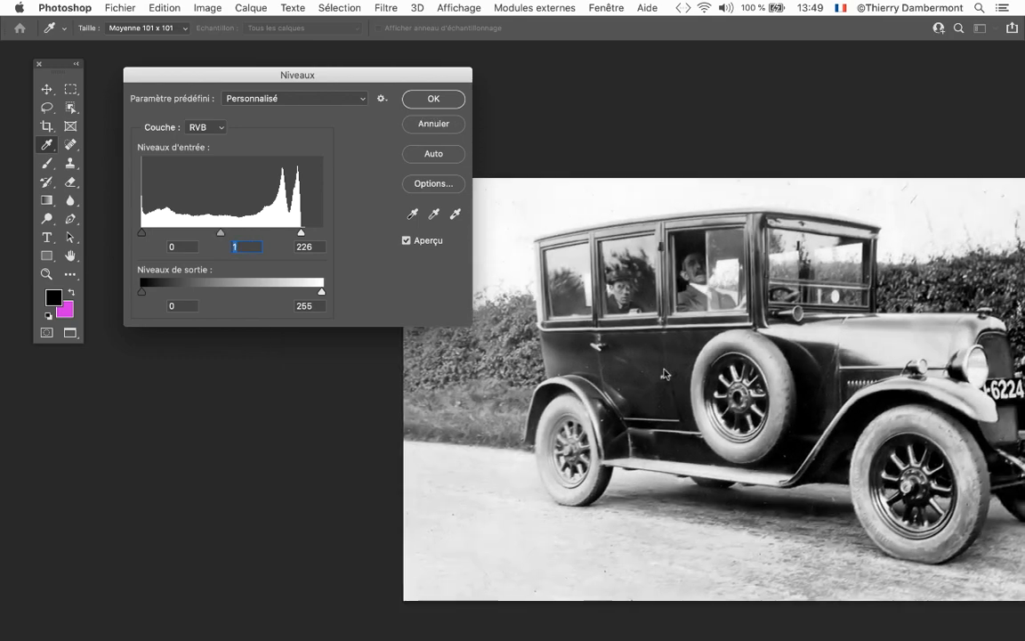
left_click_drag(679, 333, 576, 320)
left_click_drag(219, 234, 239, 234)
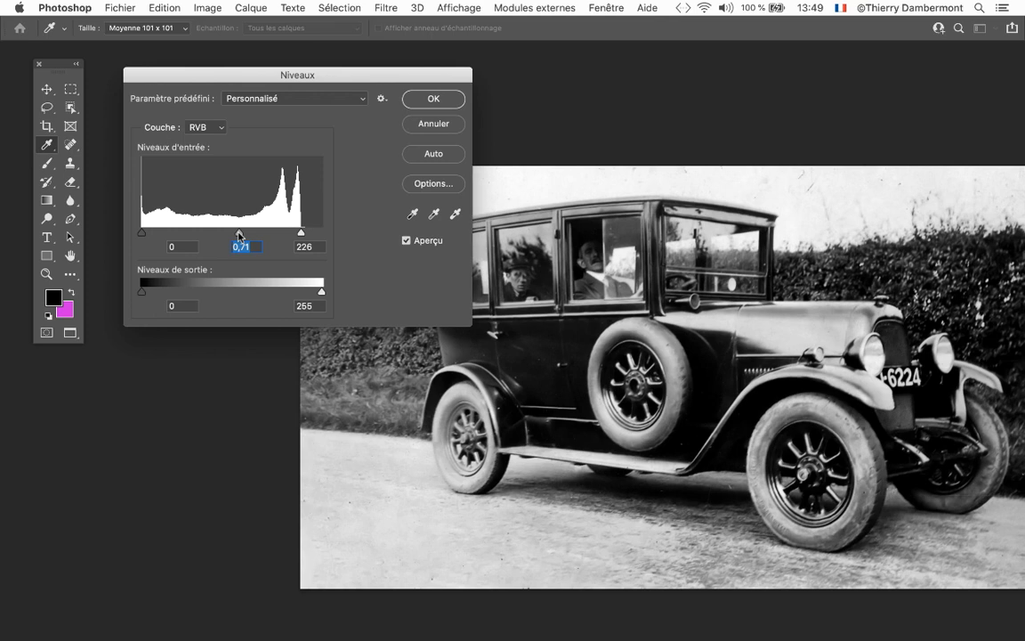
left_click_drag(238, 235, 236, 235)
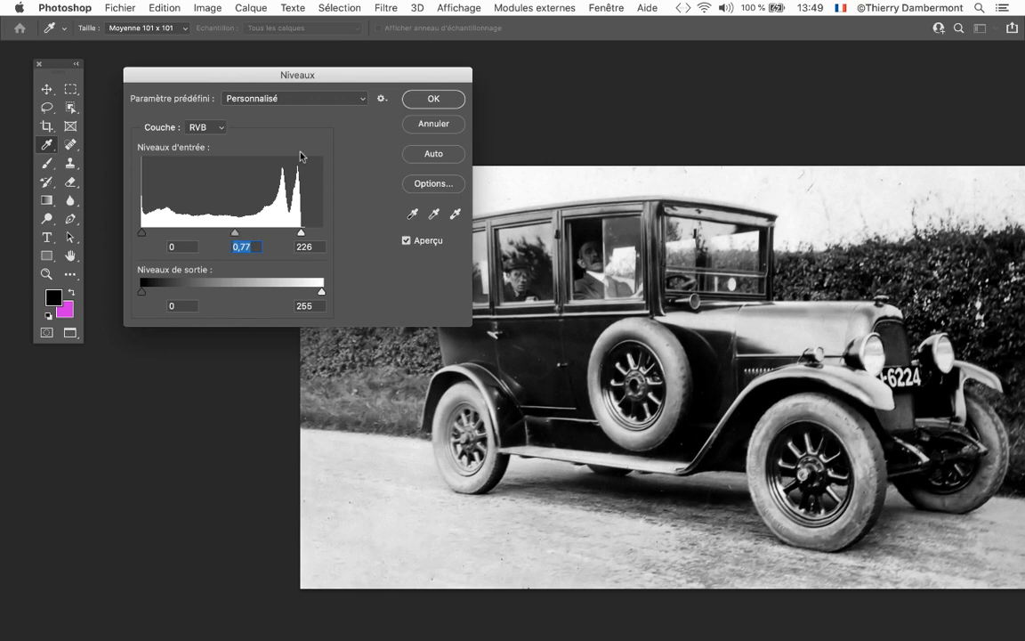
left_click_drag(345, 77, 316, 61)
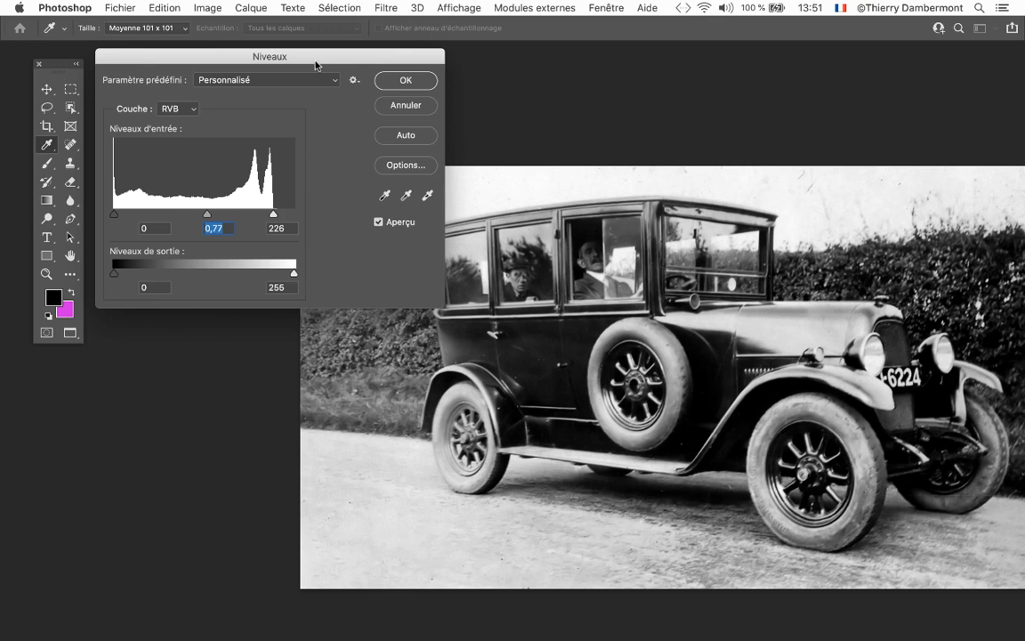
left_click(390, 80)
Activate the Crop tool on the corrected photo
key("c")
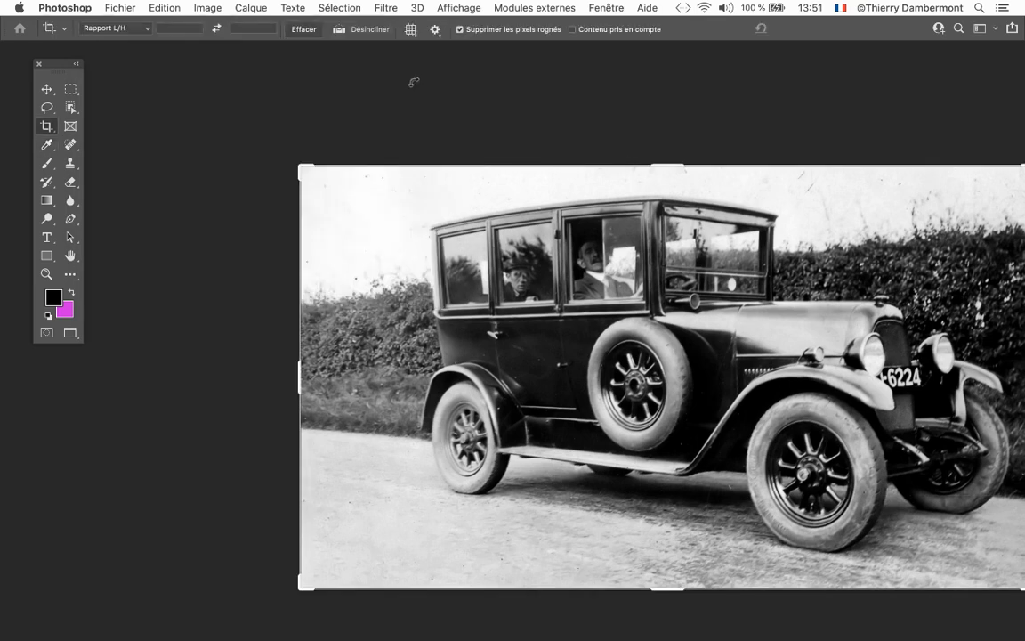
left_click_drag(512, 281, 373, 252)
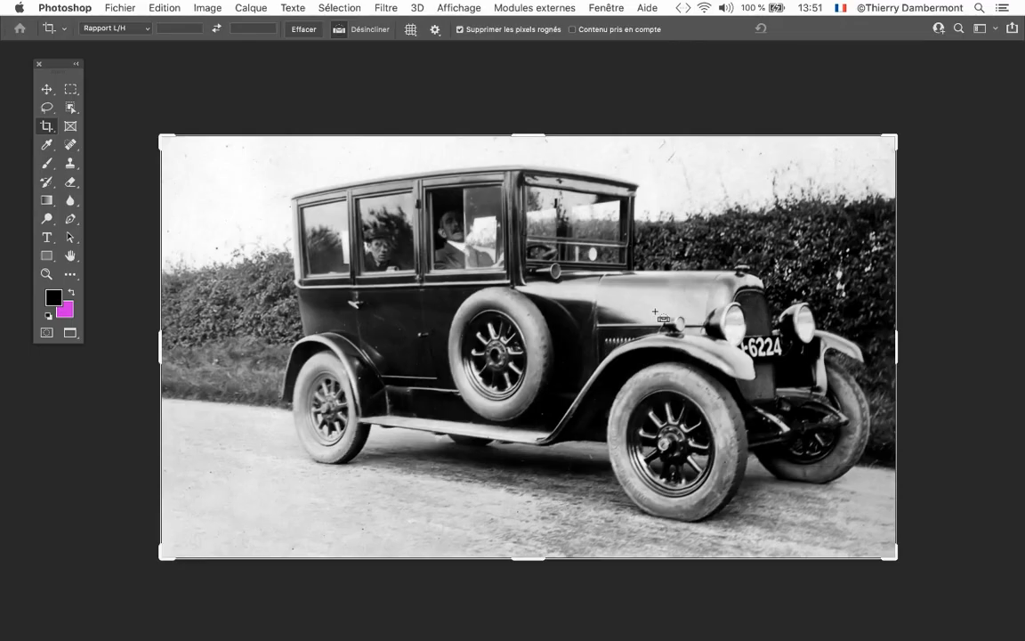
left_click_drag(514, 257, 467, 238)
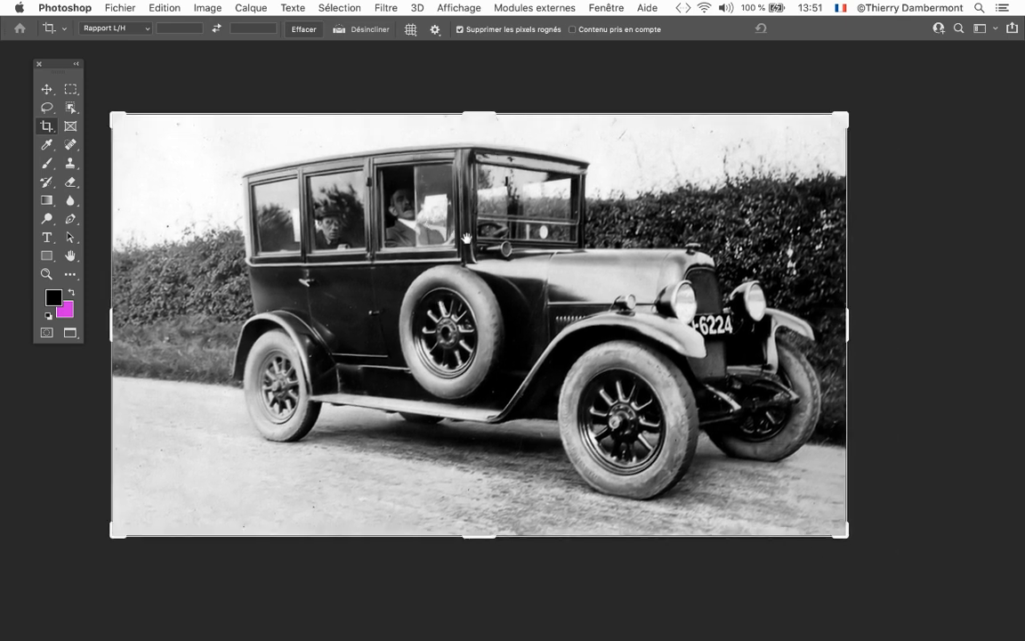
Reopen Levels to examine the histogram of the corrected photo, and cancel without adjusting anything
left_click(207, 8)
mouse_move(272, 51)
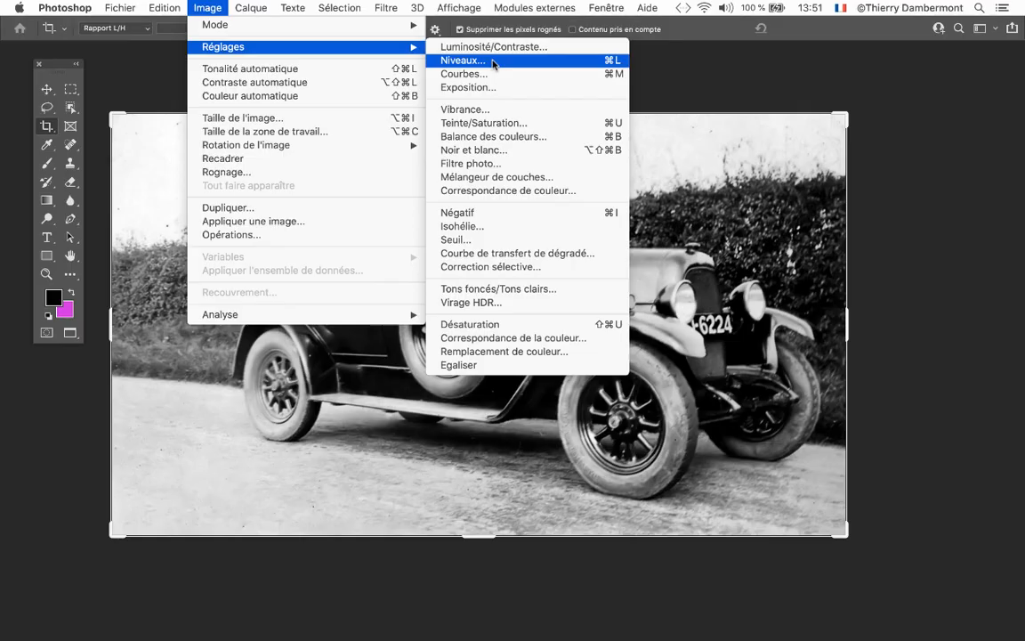
left_click(493, 62)
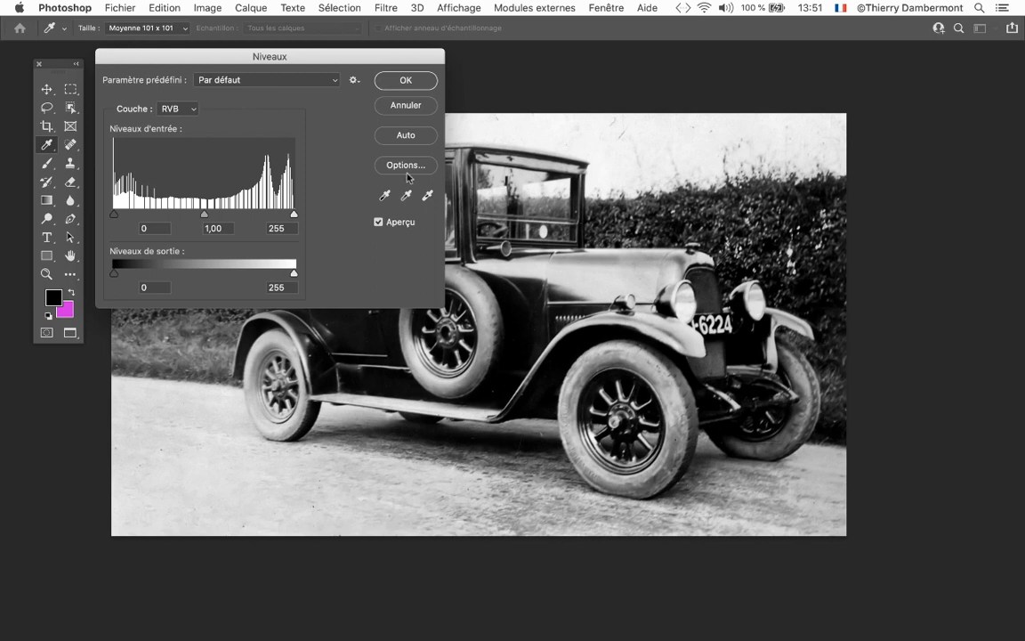
left_click_drag(308, 54, 574, 84)
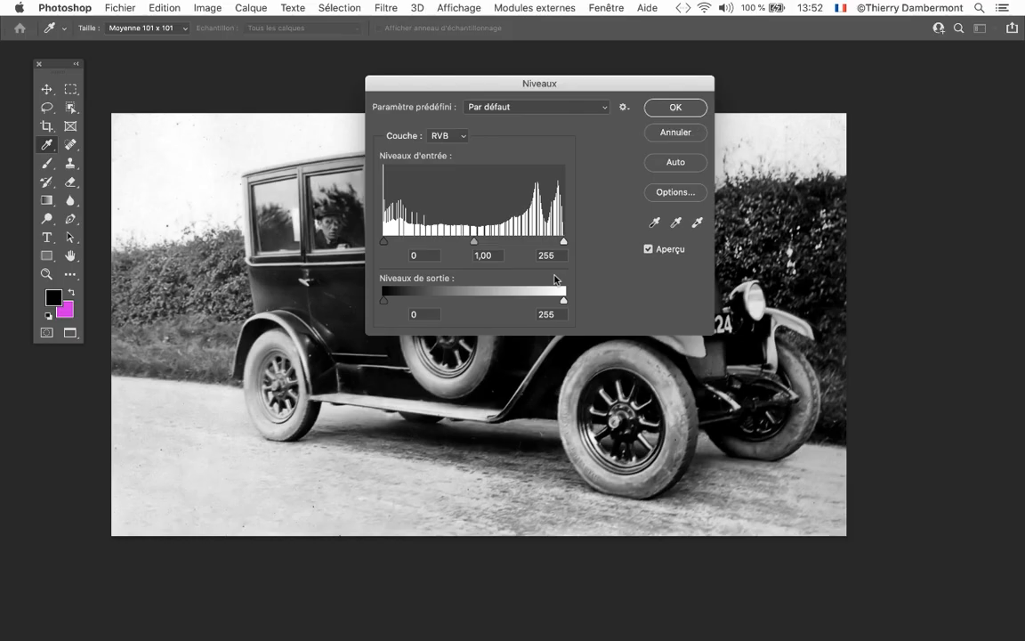
left_click_drag(431, 89, 712, 76)
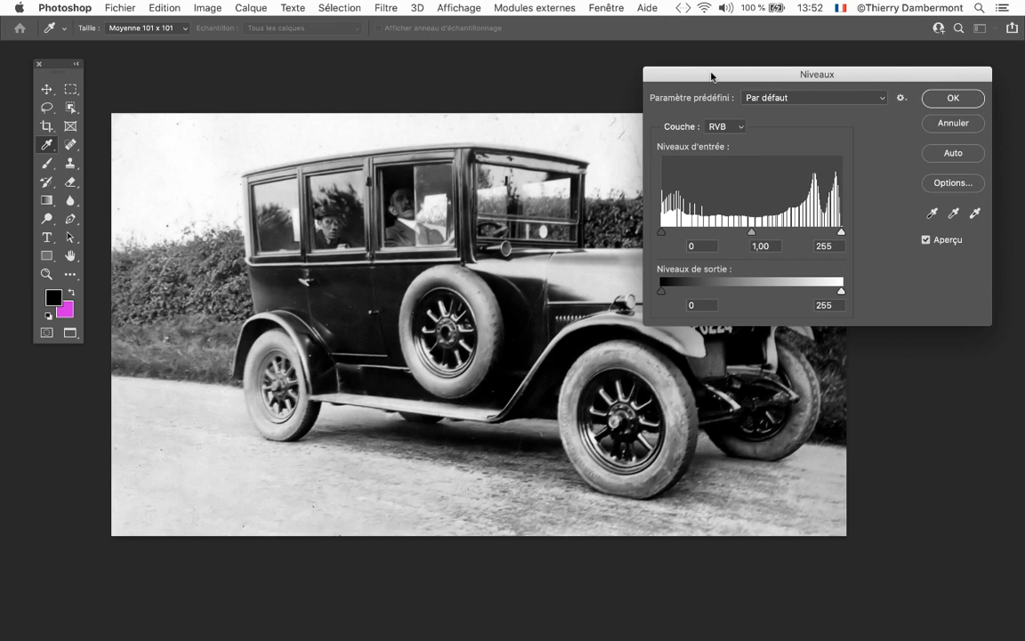
left_click_drag(698, 75, 247, 74)
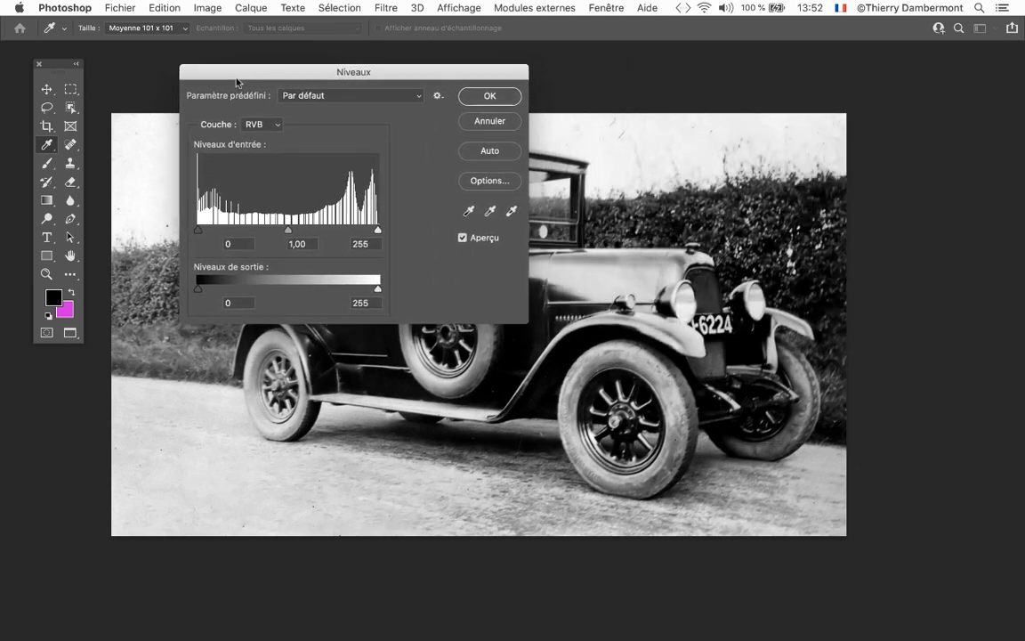
left_click_drag(367, 72, 478, 141)
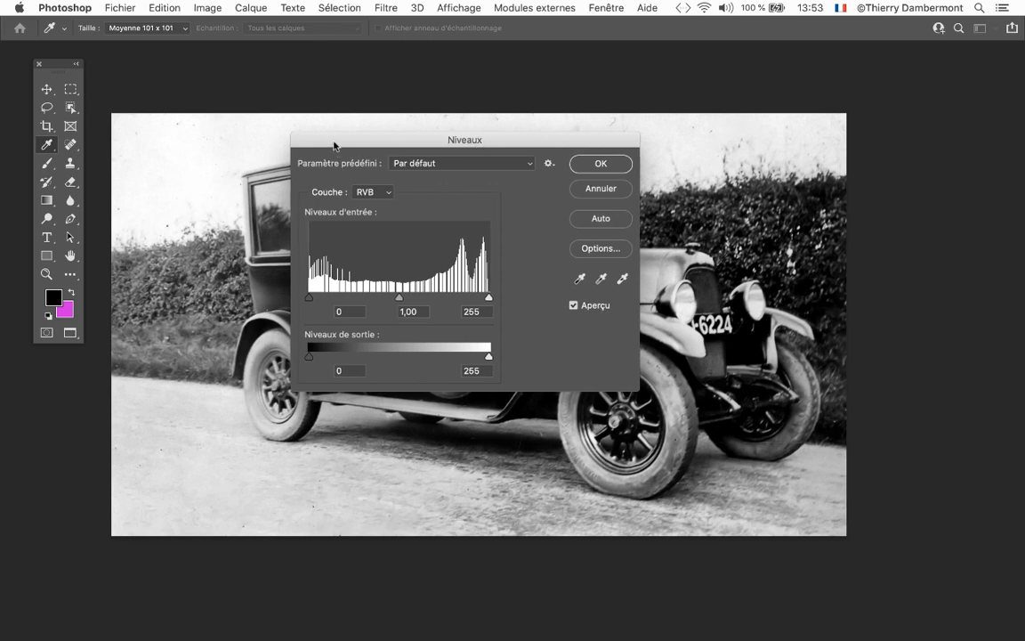
left_click_drag(334, 145, 289, 105)
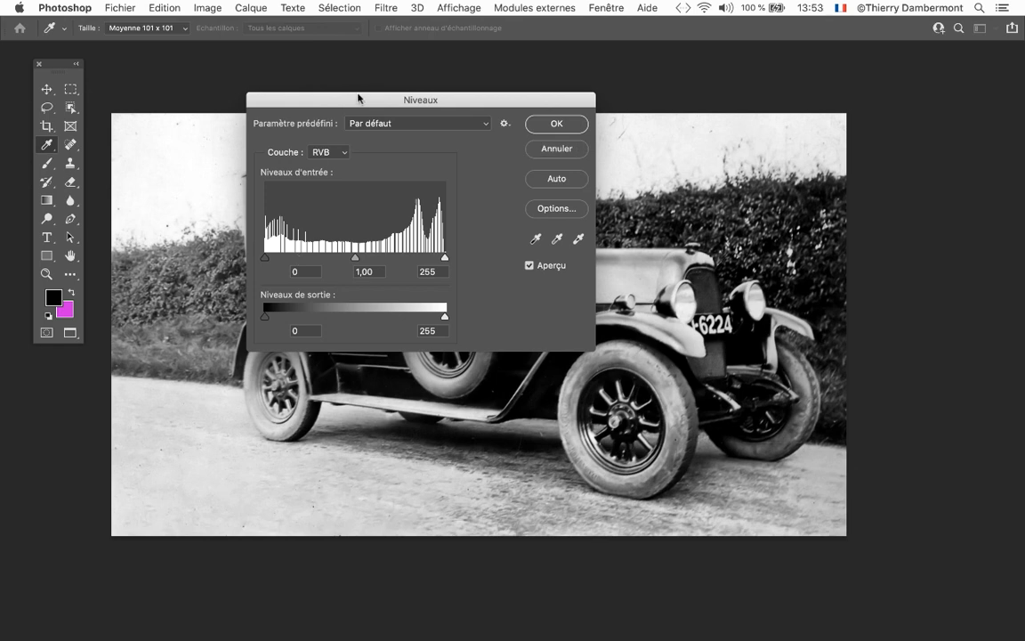
left_click_drag(356, 96, 782, 202)
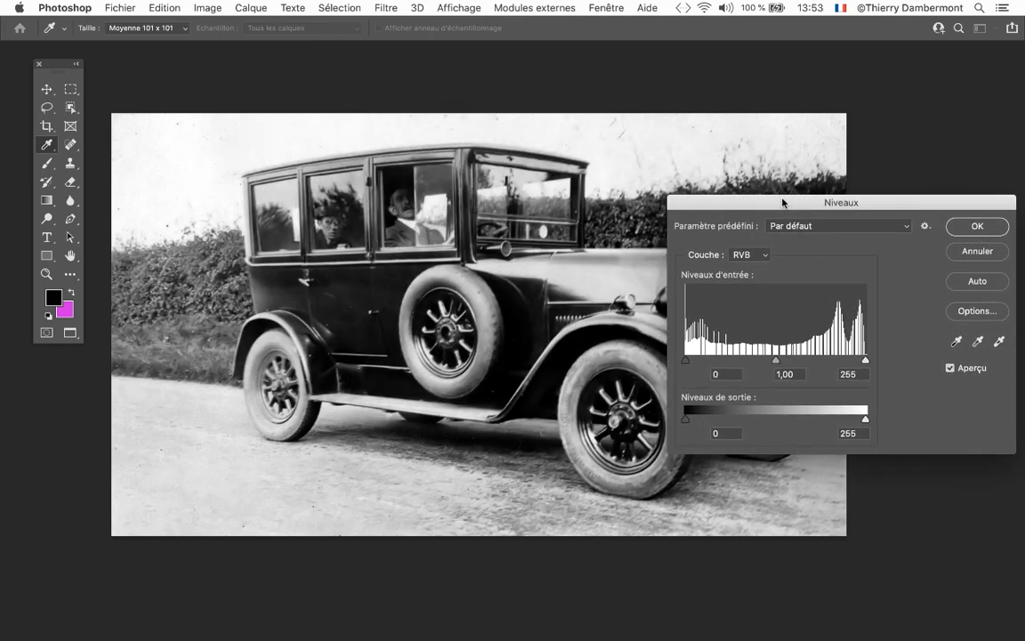
left_click(997, 251)
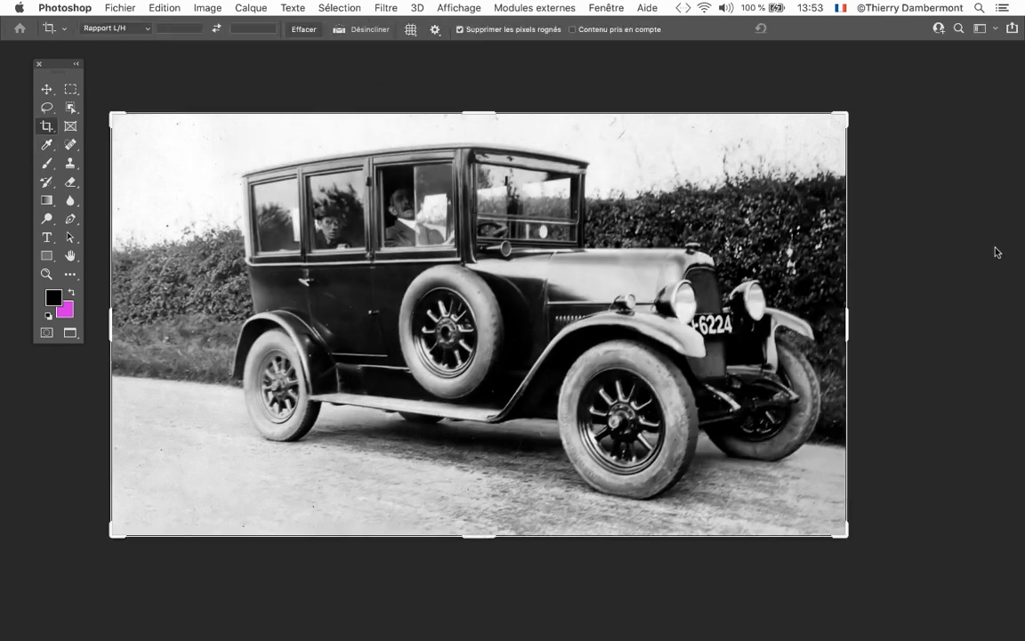
Review the bits-per-channel choices among the image modes without changing the current one
left_click(208, 8)
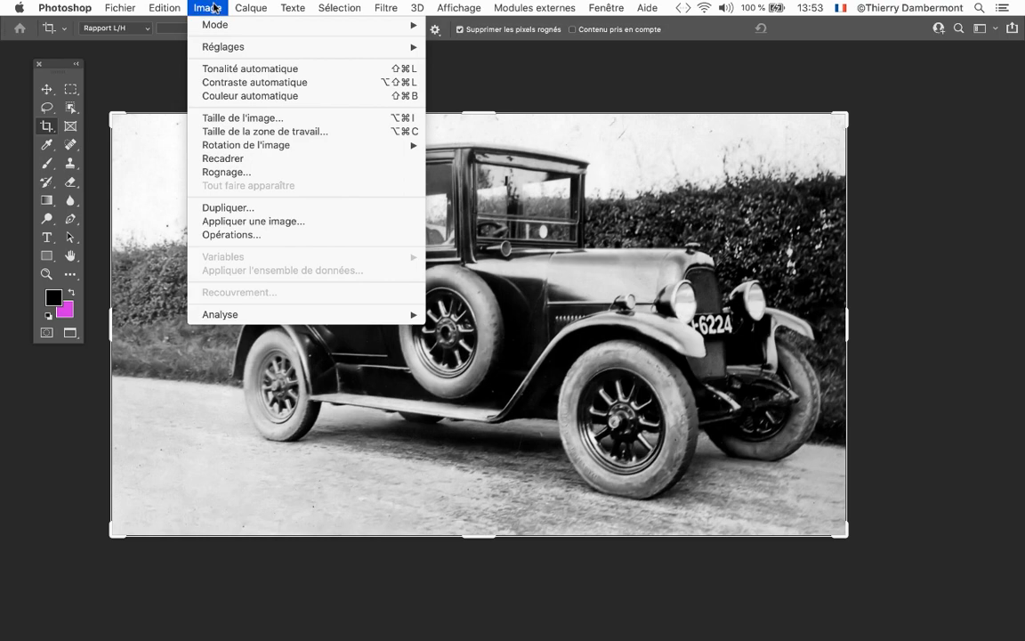
mouse_move(218, 26)
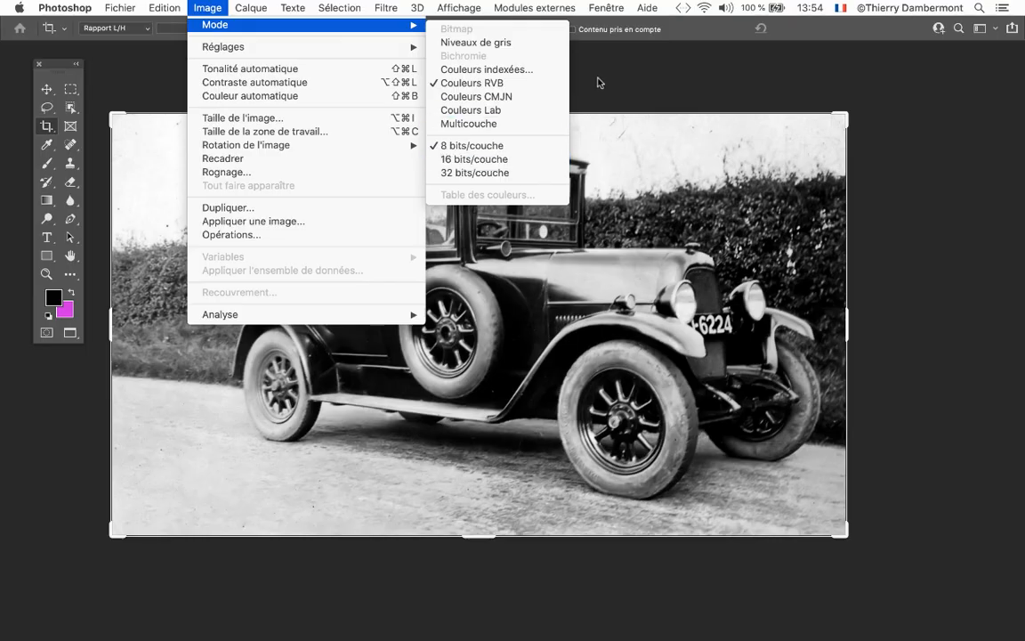
left_click(608, 78)
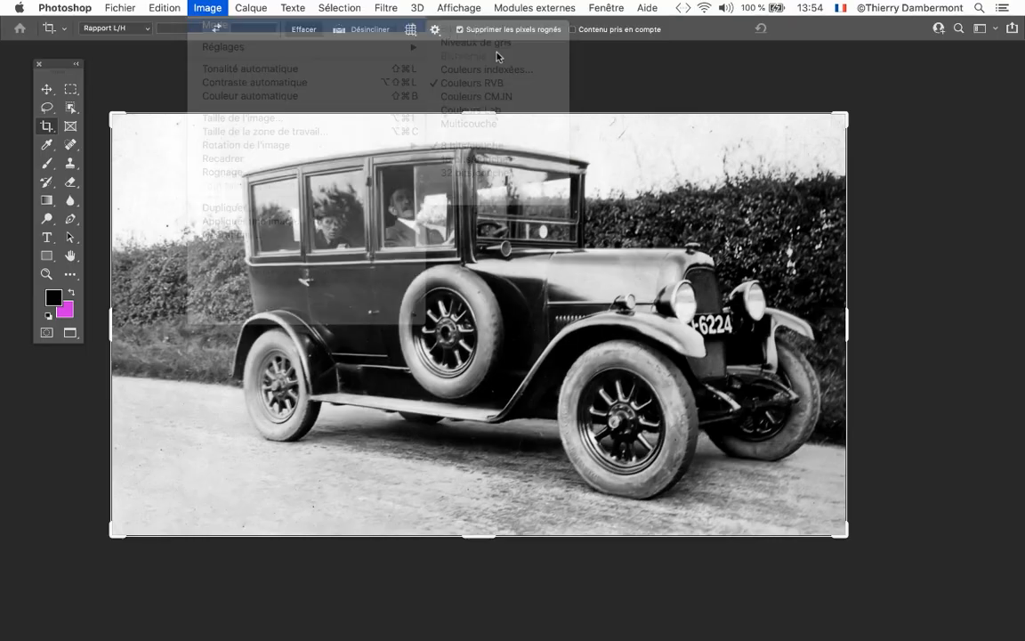
Reopen Levels on the corrected photo and move the dialog clear of most of the car to examine the histogram
left_click(201, 7)
mouse_move(222, 47)
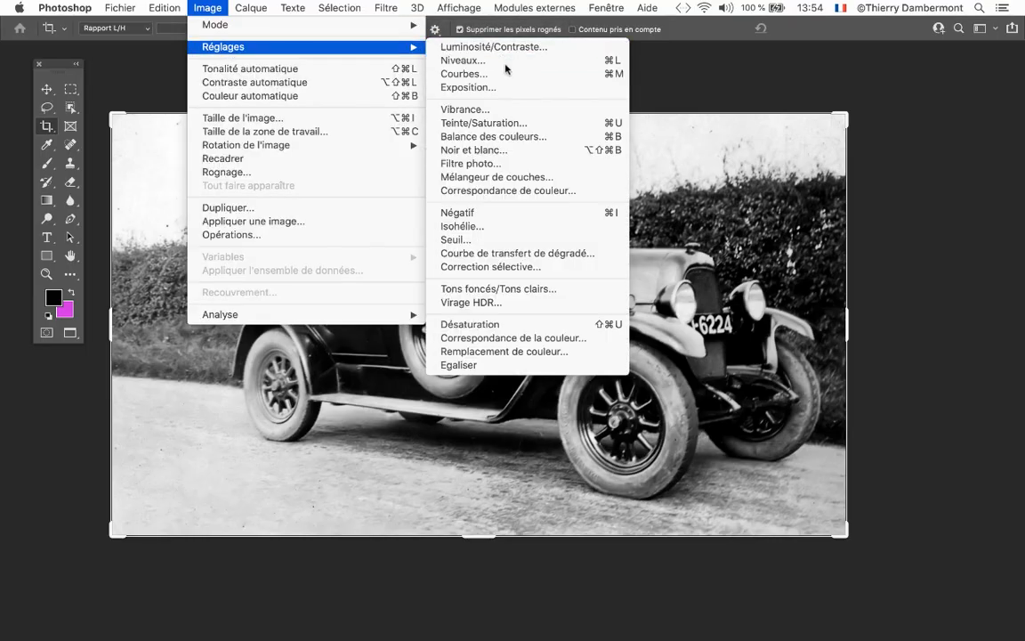
left_click(505, 60)
left_click_drag(746, 208, 504, 75)
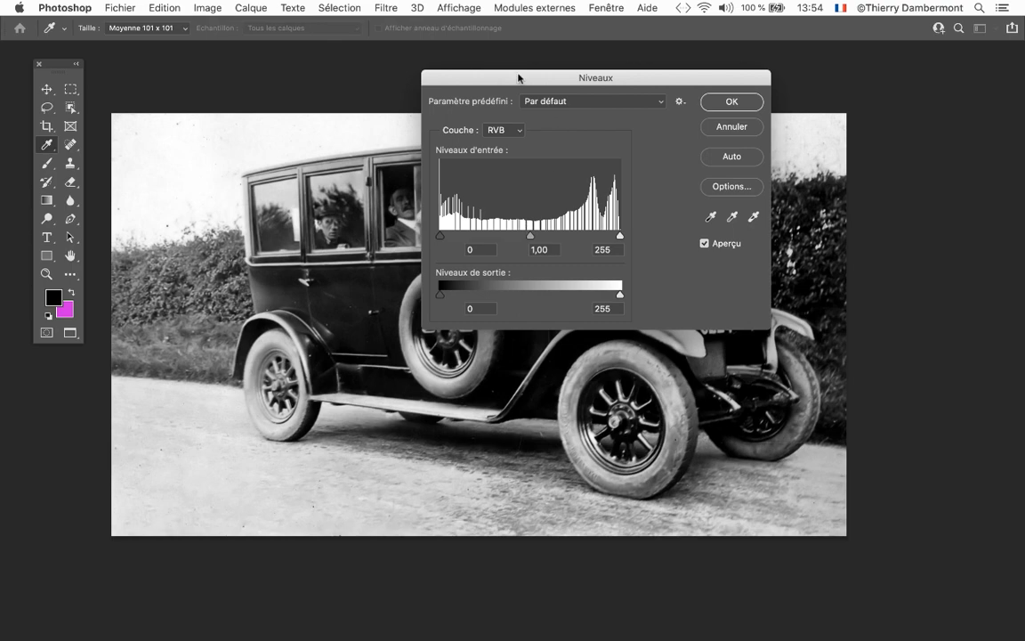
left_click_drag(511, 74, 851, 131)
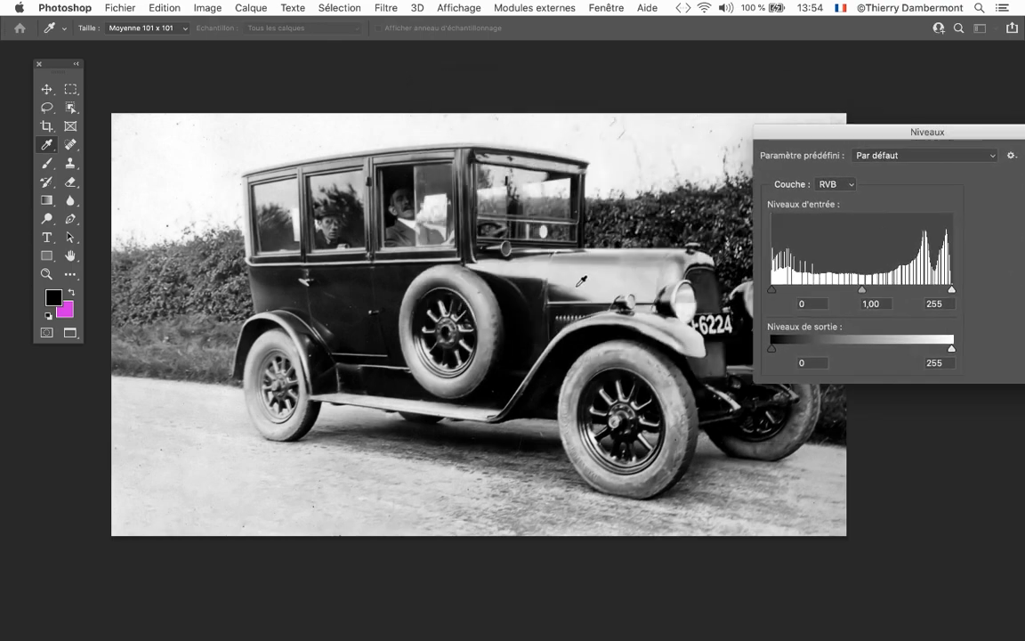
Examine the tonal gradations on the car's hood up close against the Levels histogram, and cancel Levels without adjusting anything
scroll(577, 286, "up", 7)
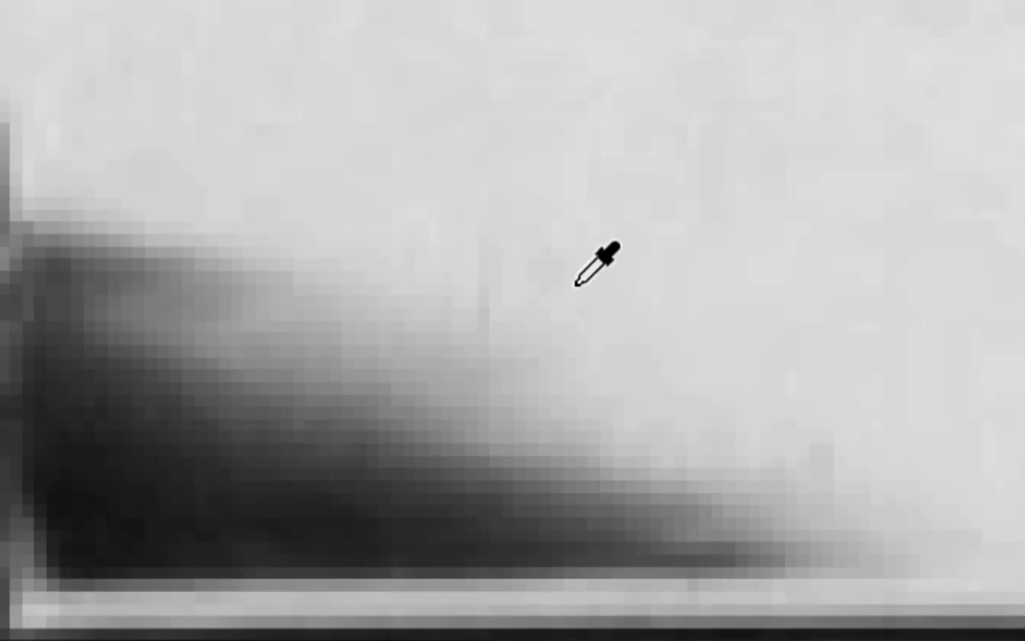
scroll(596, 264, "down", 4)
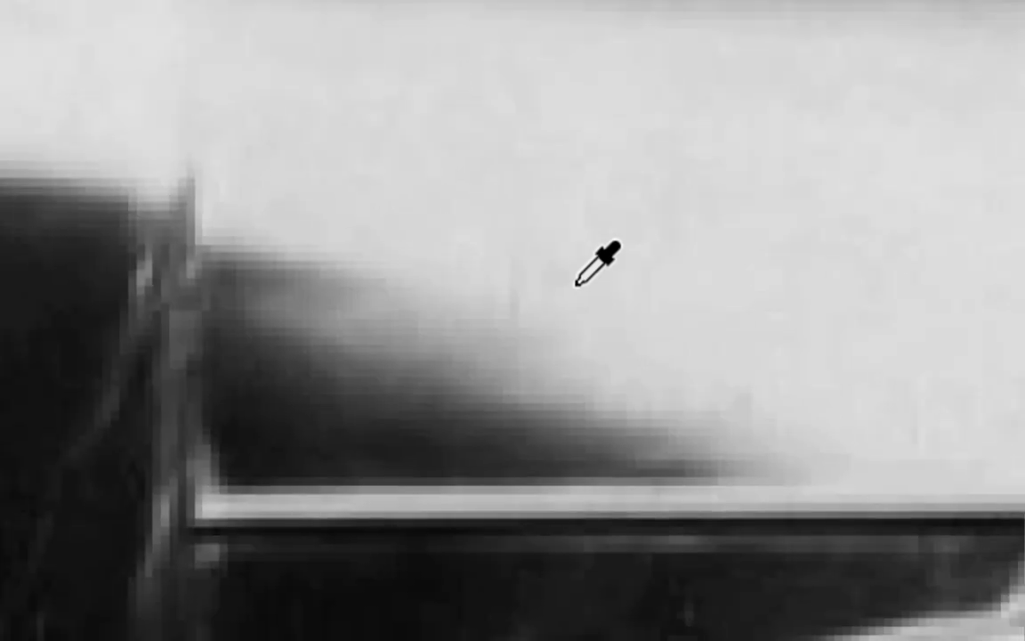
scroll(577, 286, "down", 2)
scroll(577, 285, "up", 3)
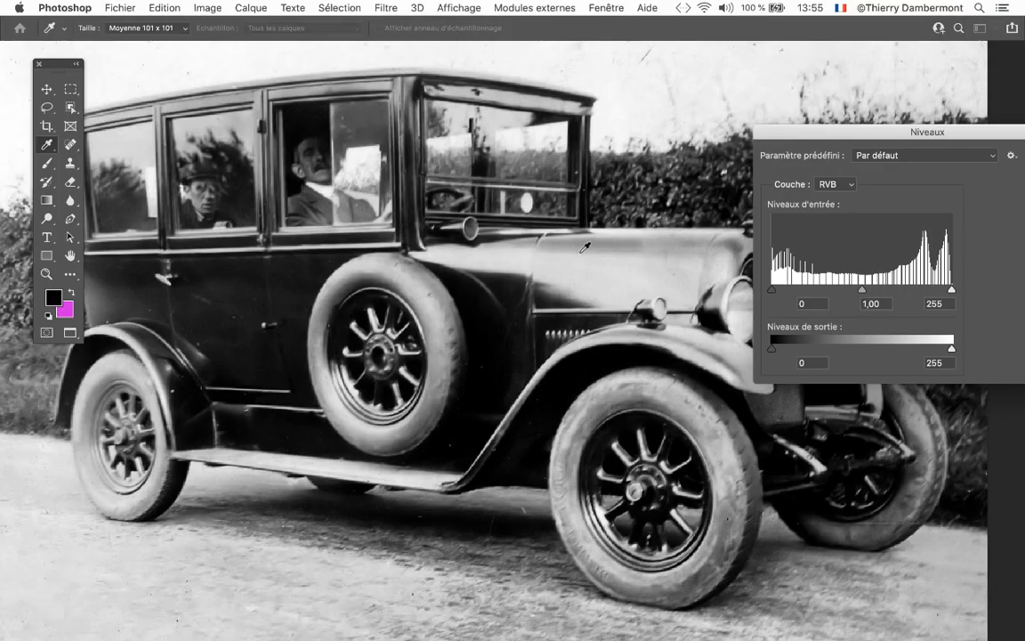
left_click(552, 284, "alt+super")
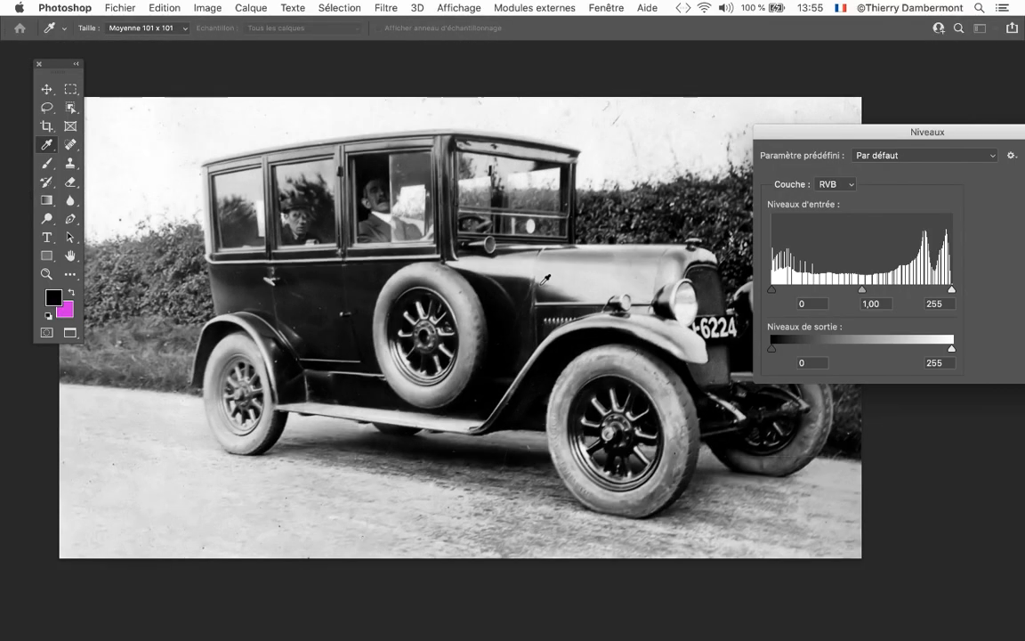
left_click(552, 283, "alt+super")
left_click_drag(501, 286, 428, 255)
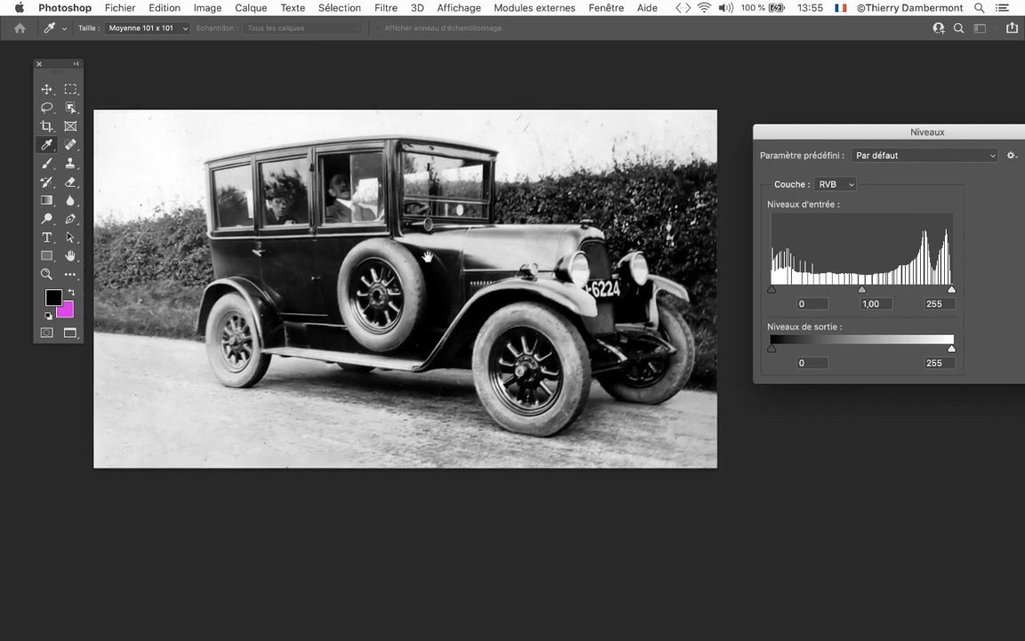
left_click_drag(839, 138, 544, 113)
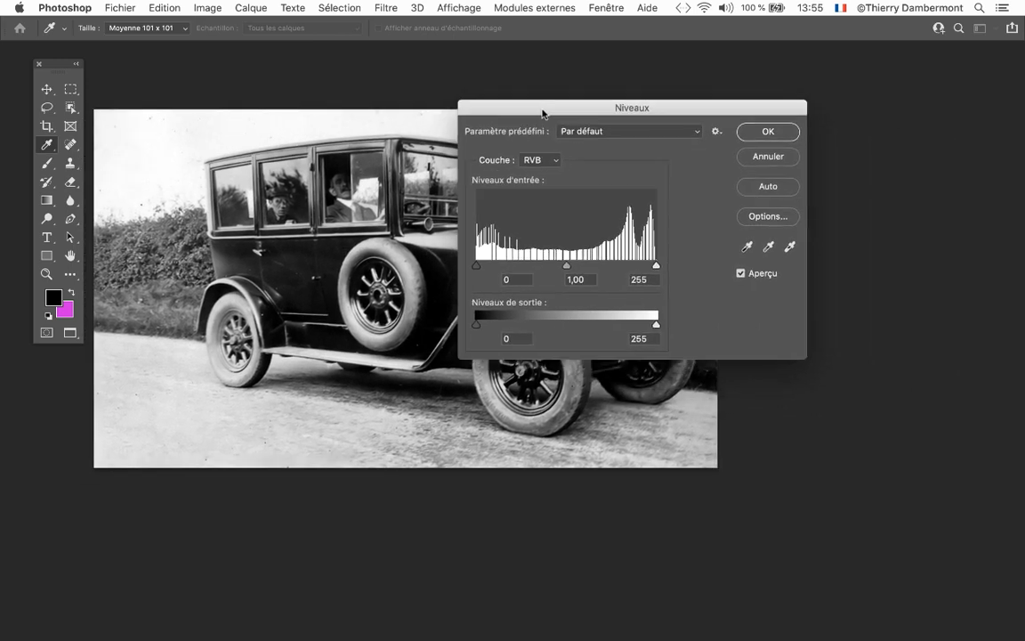
left_click(758, 156)
Activate the Move tool and review the photo's colour mode and bits-per-channel options without changing them
left_click(47, 89)
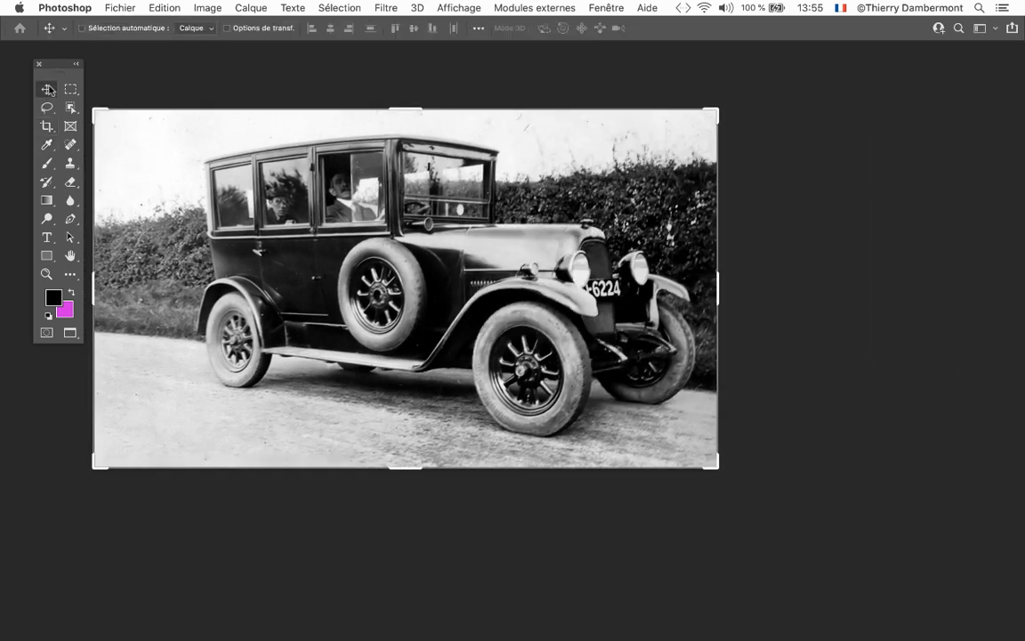
left_click(194, 9)
mouse_move(197, 27)
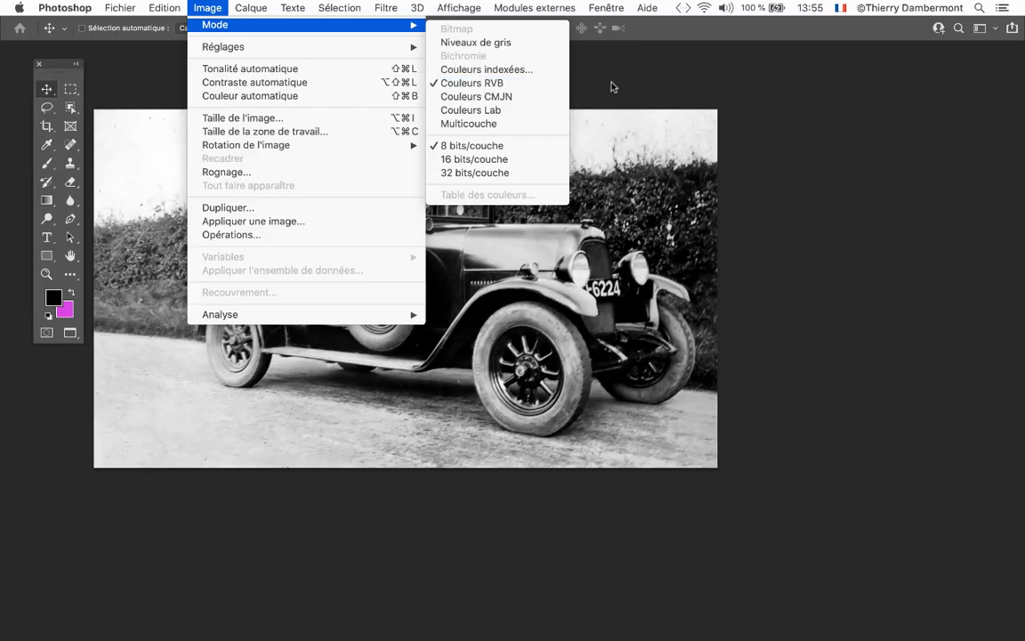
left_click(969, 61)
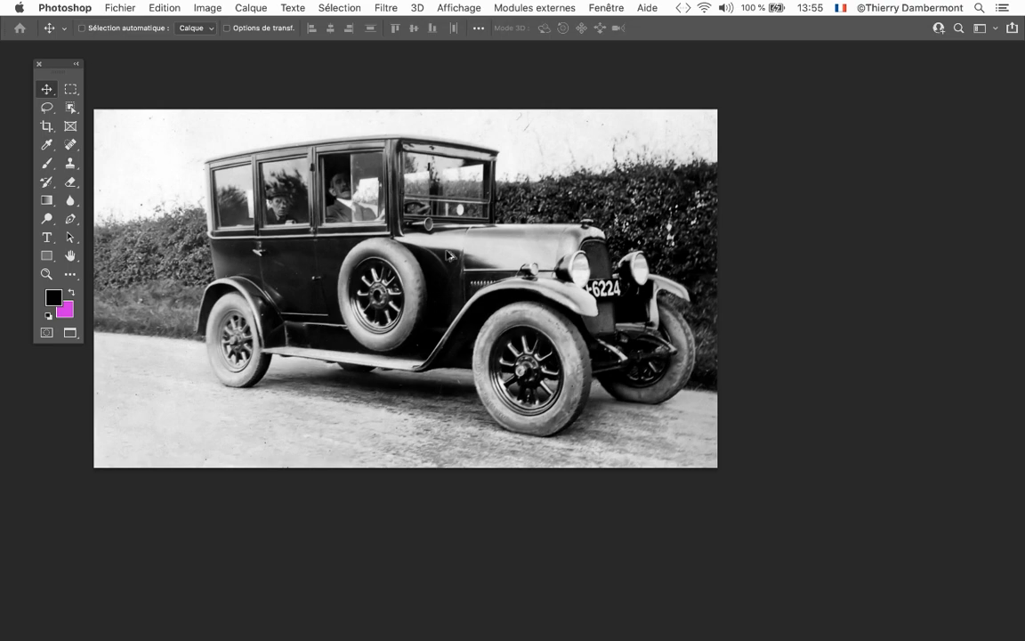
Display the Informations panel and place it beside the car's hood to read the RGB values of the grey pixels
scroll(447, 251, "up", 5)
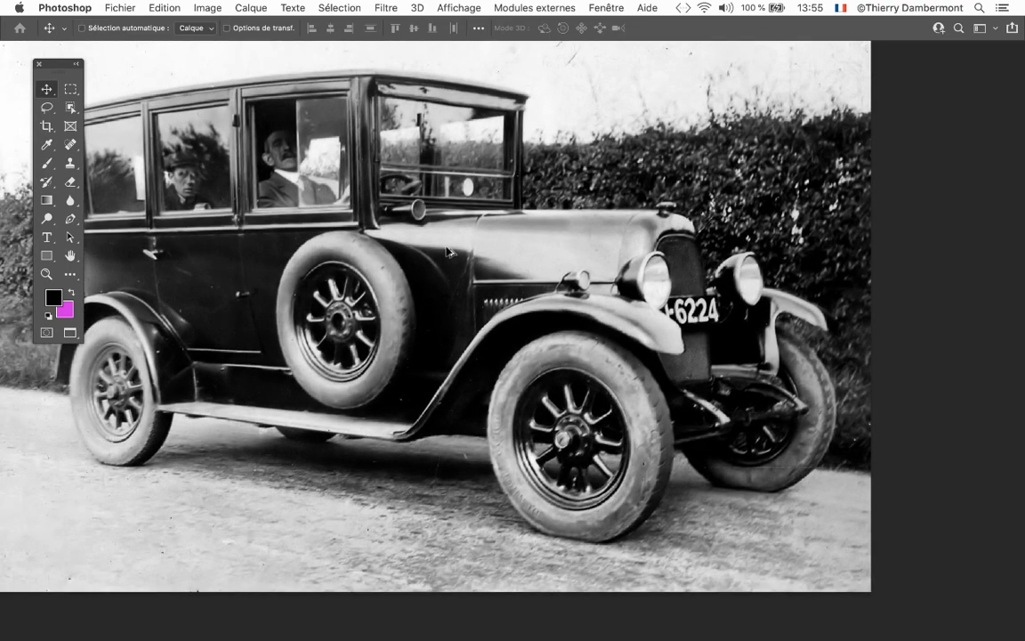
scroll(447, 252, "up", 3)
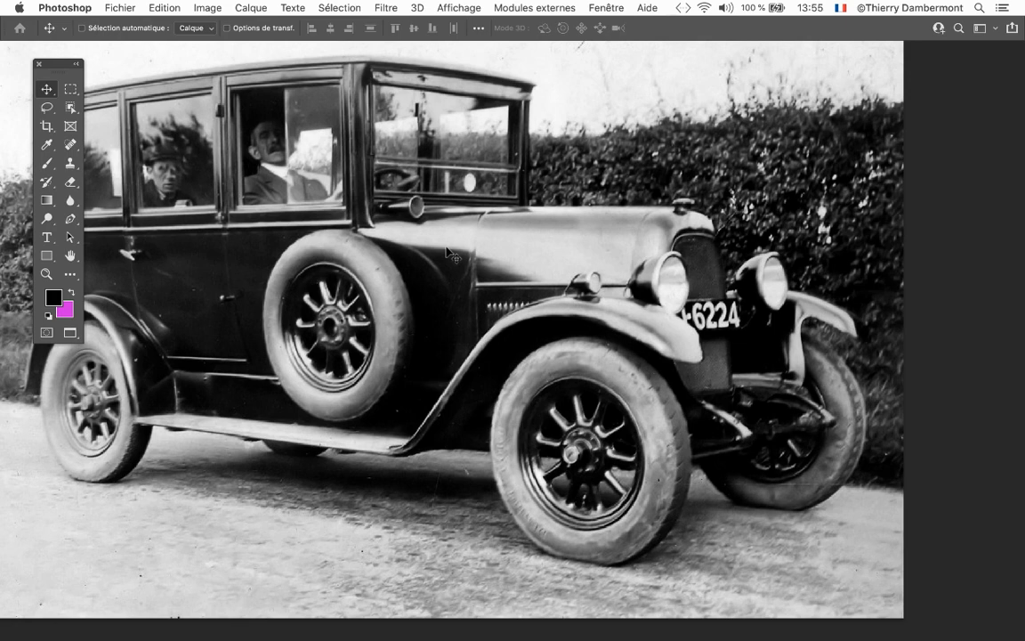
scroll(436, 249, "right", 3)
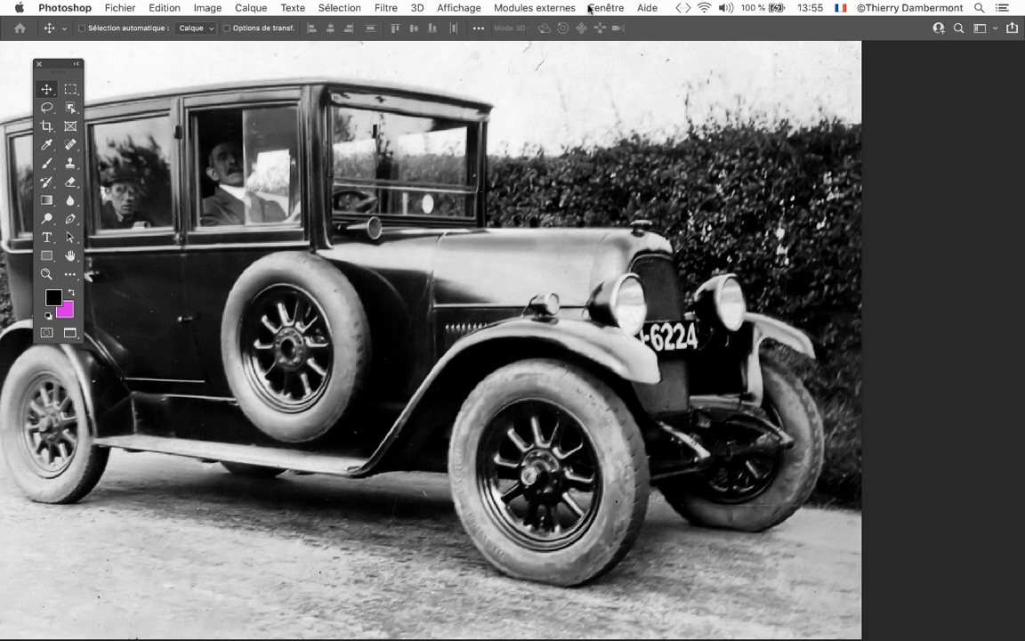
left_click(590, 7)
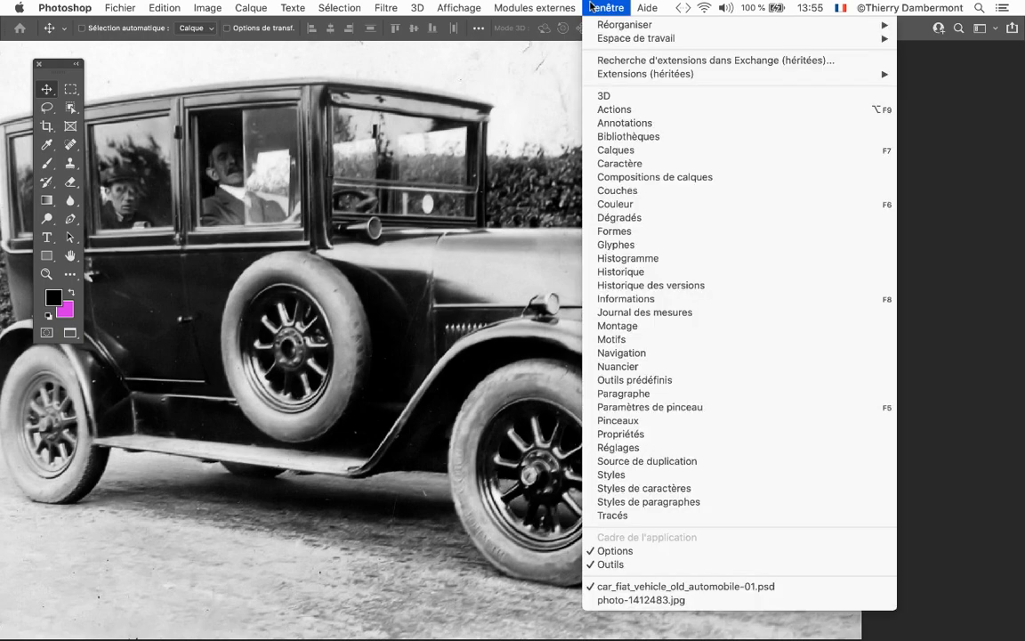
left_click(652, 300)
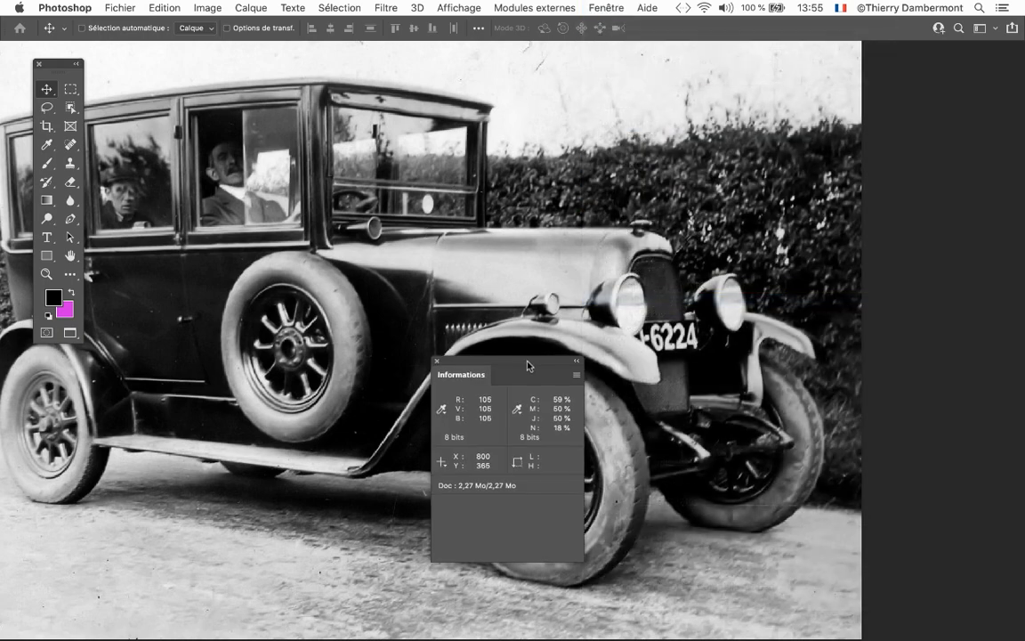
left_click_drag(475, 324, 639, 130)
left_click_drag(702, 102, 612, 151)
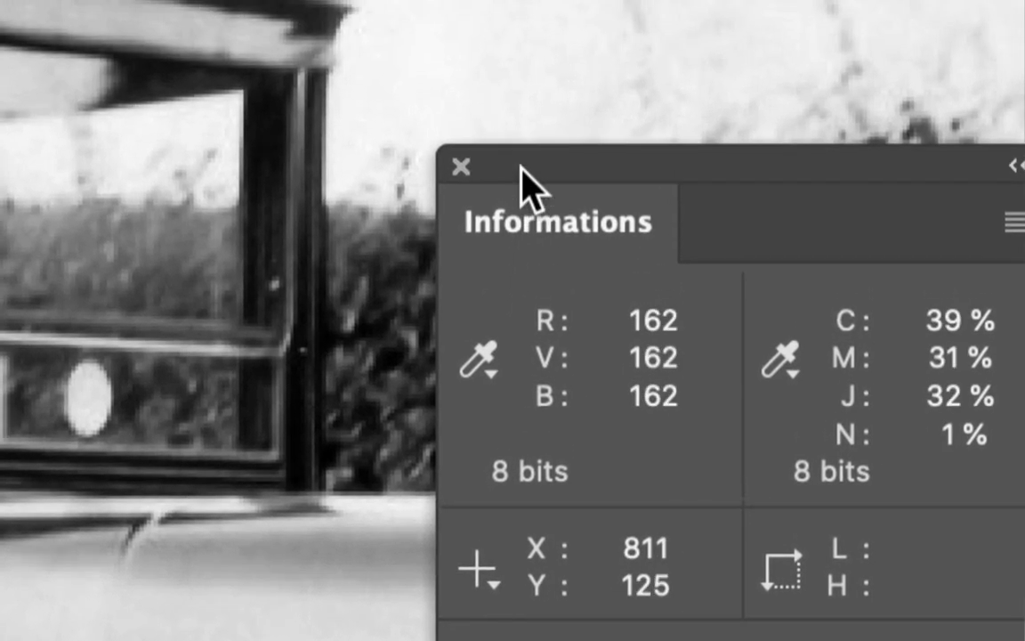
Move the Informations panel clear of the car and reposition the photo to compare RGB values on the bodywork
left_click_drag(521, 167, 59, 279)
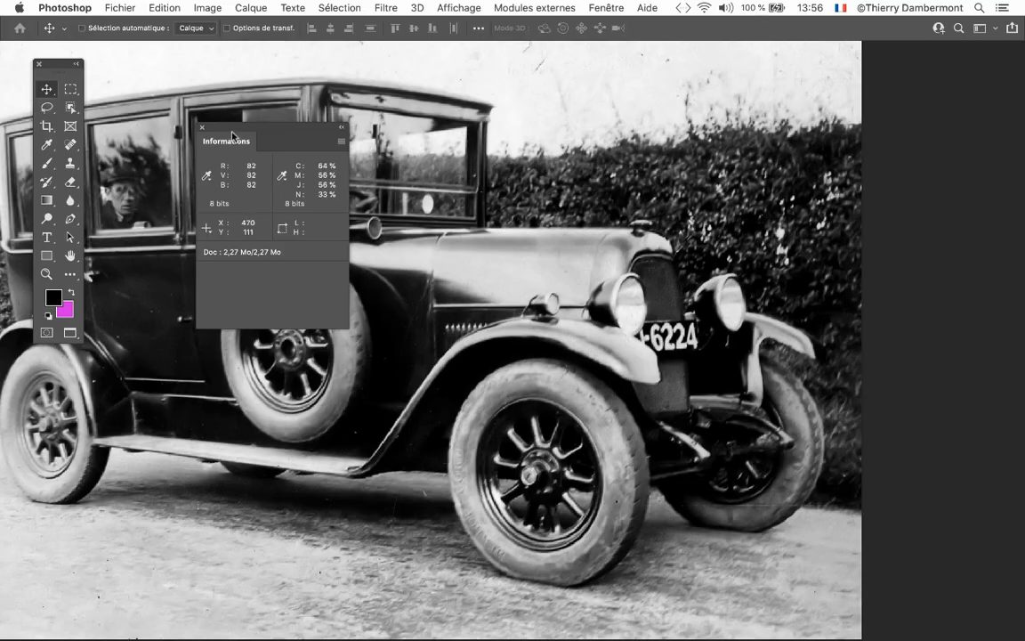
left_click_drag(235, 128, 773, 140)
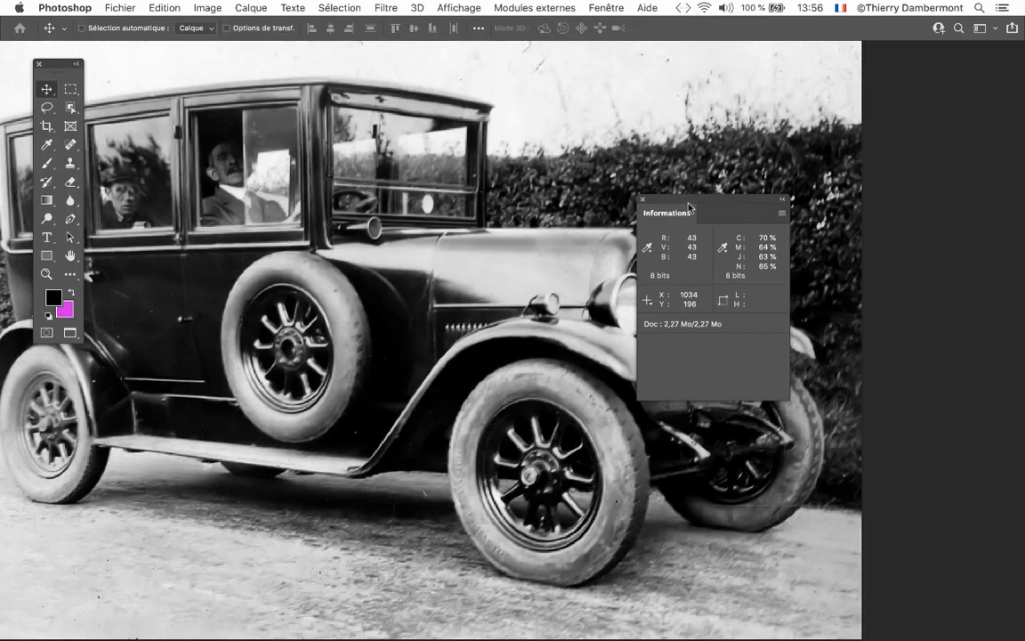
left_click_drag(698, 198, 901, 145)
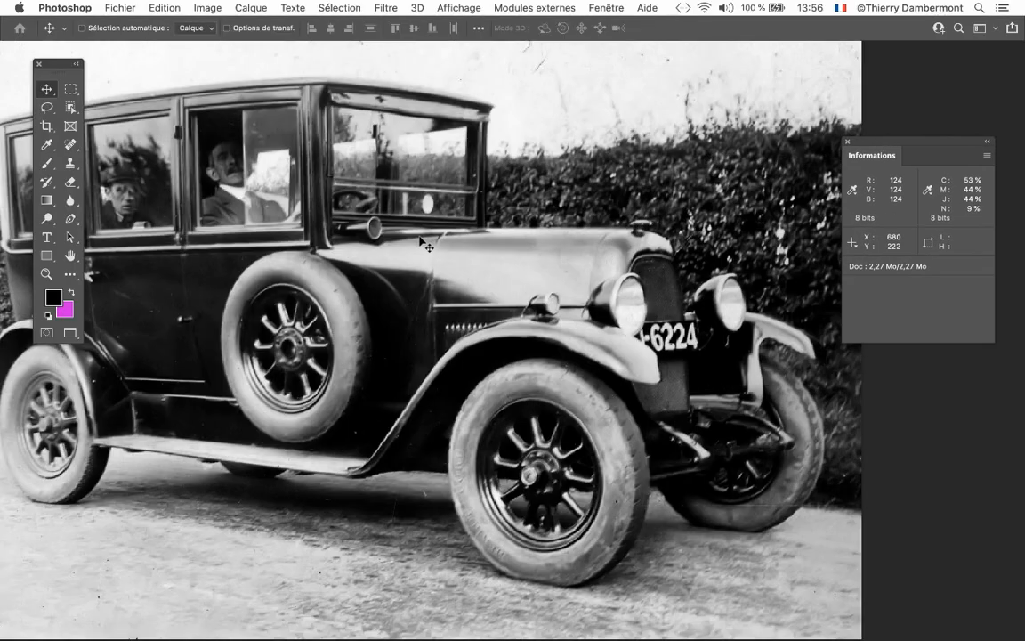
left_click_drag(503, 302, 592, 301)
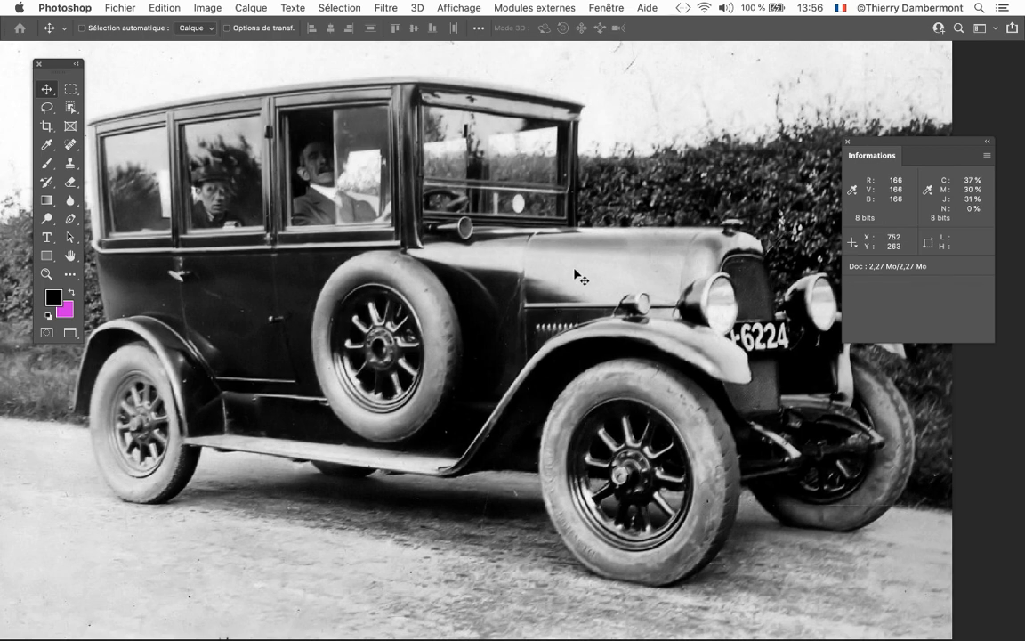
left_click_drag(453, 290, 401, 302)
Lower the midtones of the Vert channel with Curves and apply the adjustment to tint the photo magenta
left_click(204, 7)
mouse_move(223, 47)
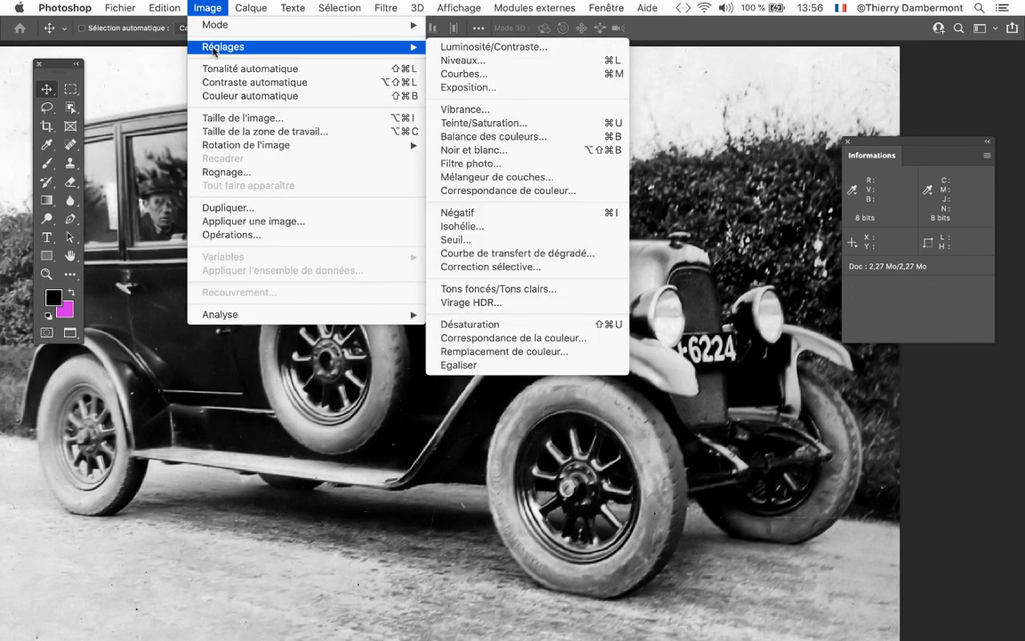
left_click(488, 75)
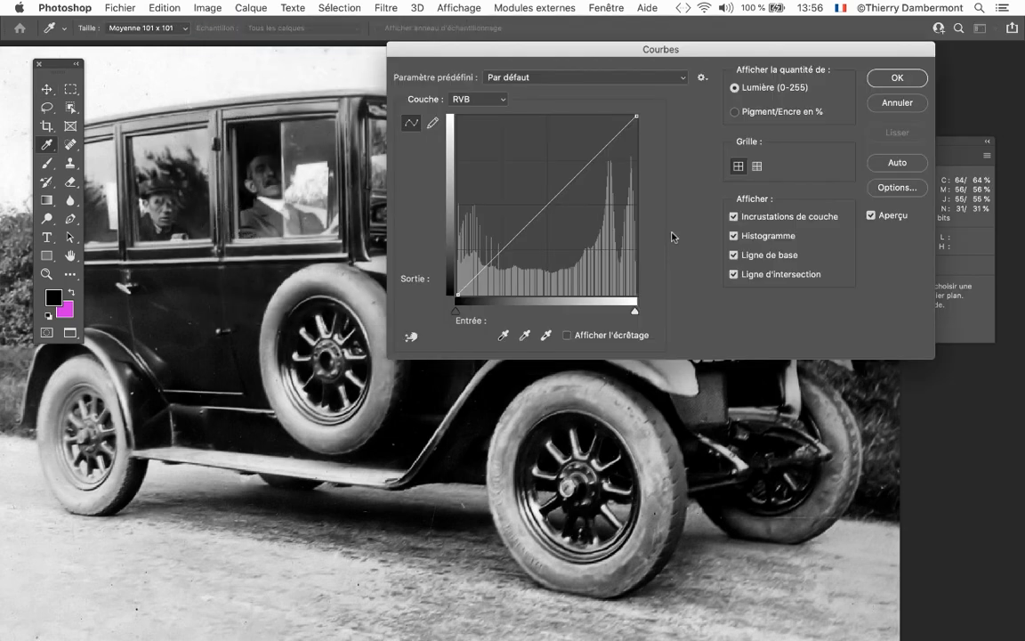
left_click_drag(547, 50, 586, 133)
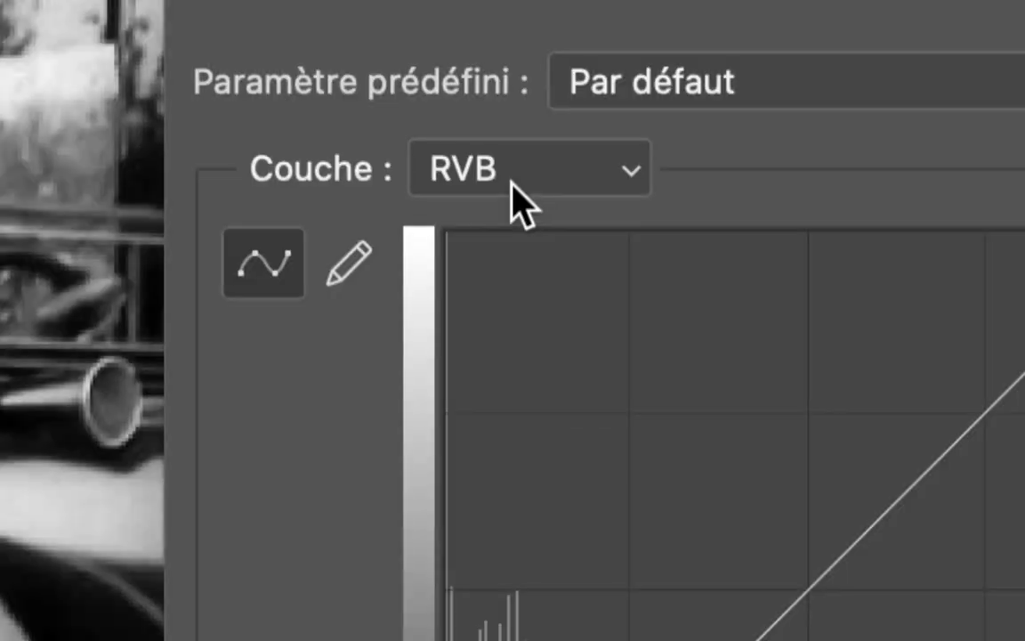
left_click(513, 186)
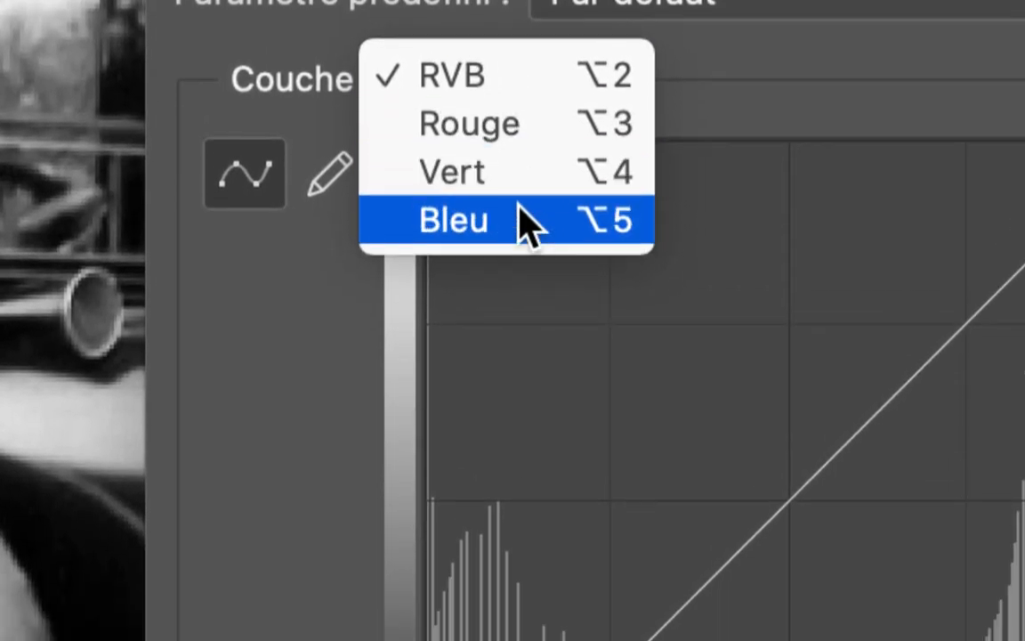
left_click(519, 197)
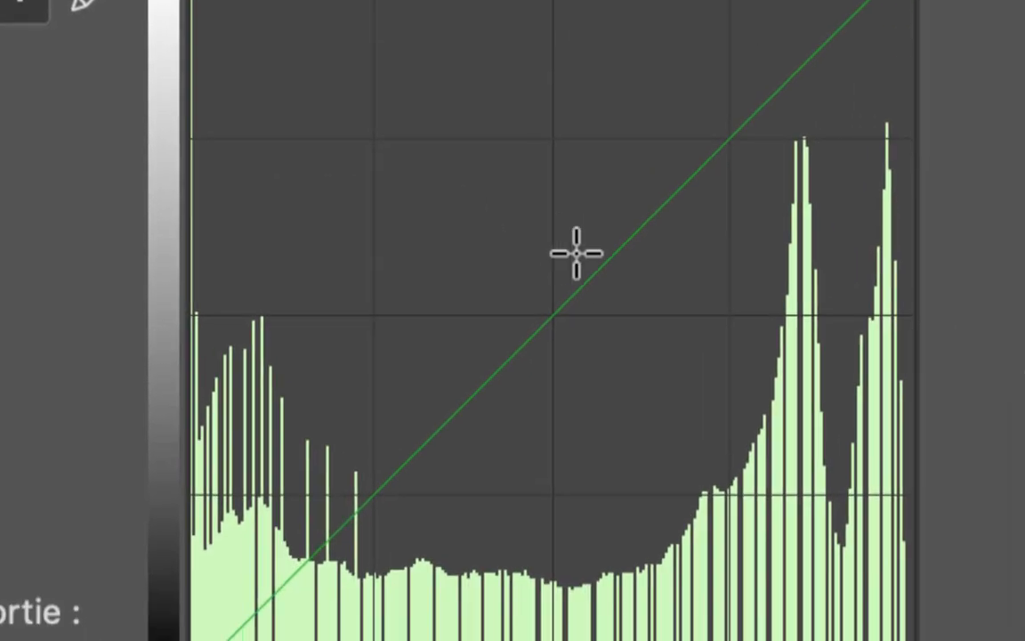
left_click_drag(582, 258, 534, 207)
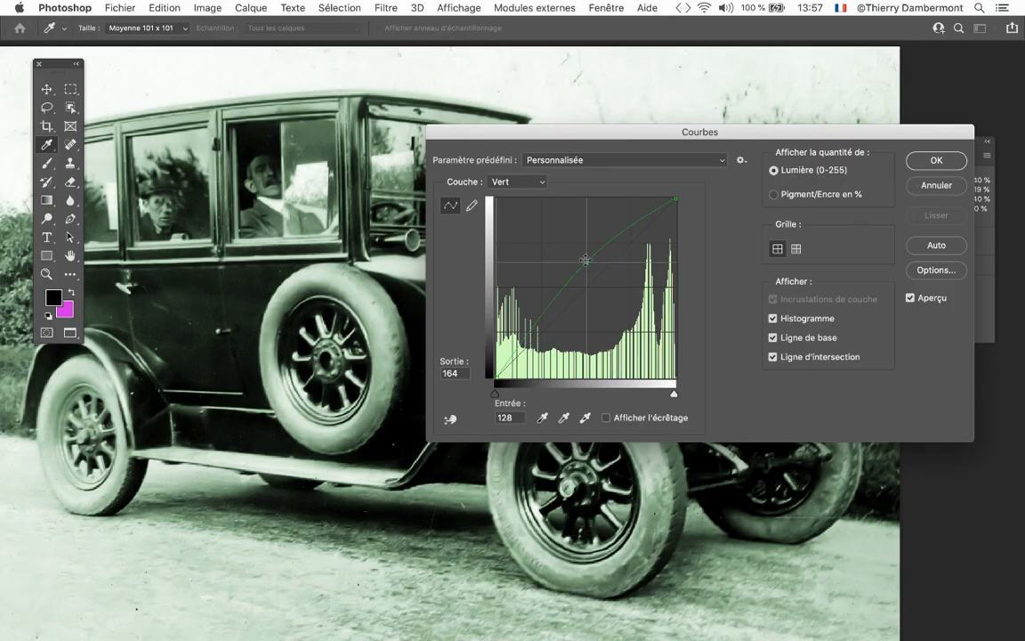
left_click_drag(585, 259, 605, 290)
left_click(937, 161)
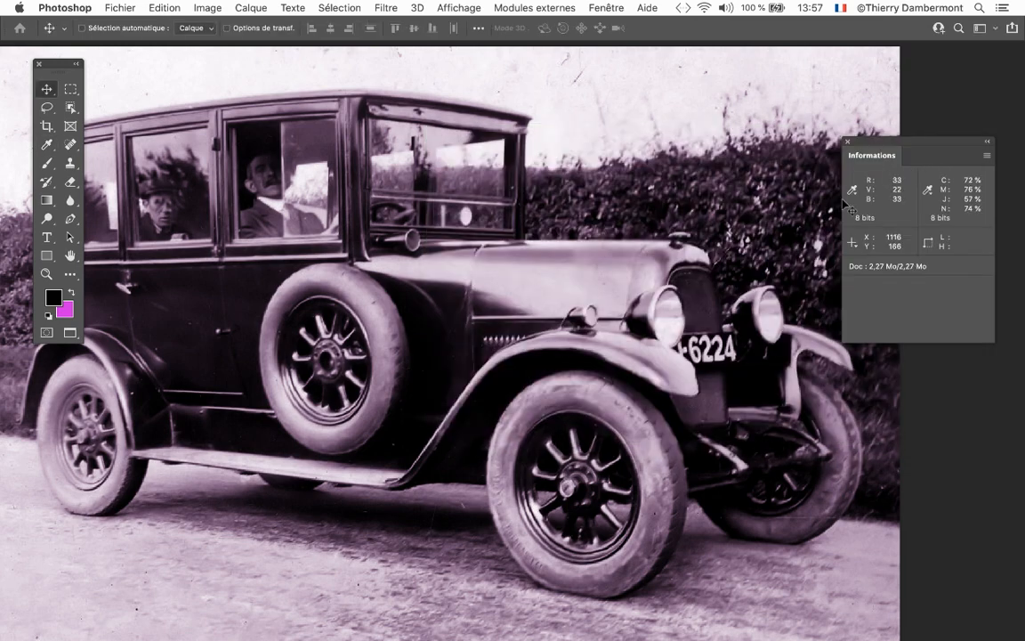
Read the RGB values of the tinted photo with the Informations panel beside the hood, and move the panel back off the car
left_click_drag(790, 134, 624, 222)
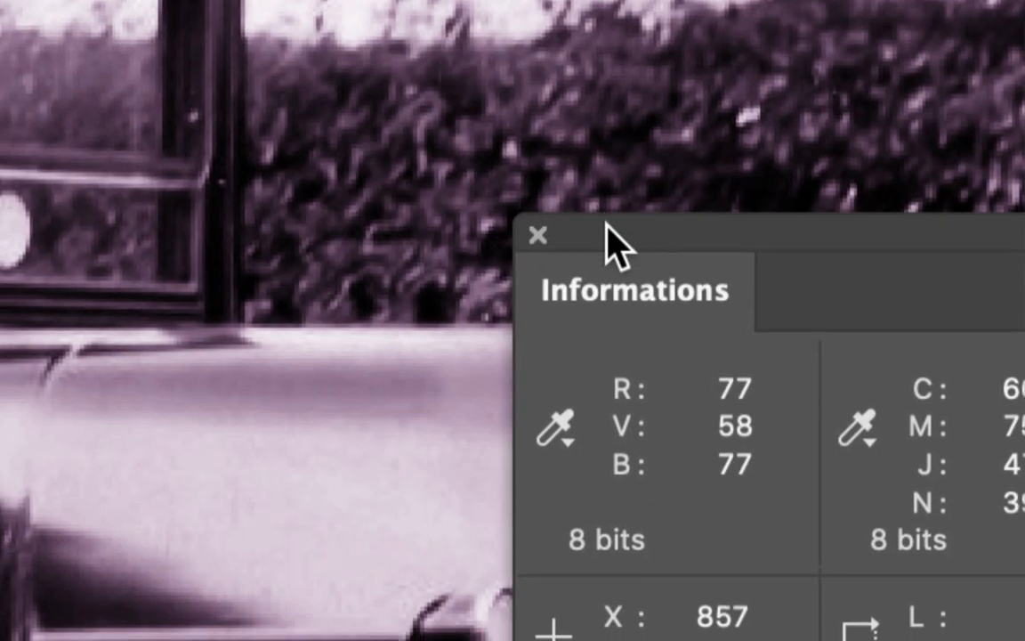
left_click_drag(739, 33, 540, 195)
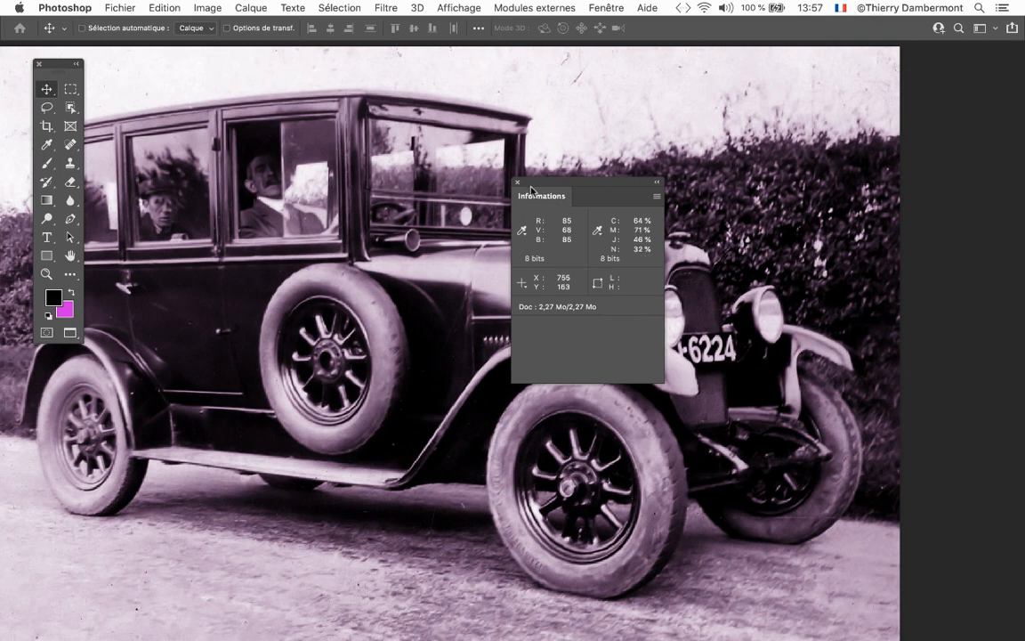
left_click_drag(519, 206, 830, 136)
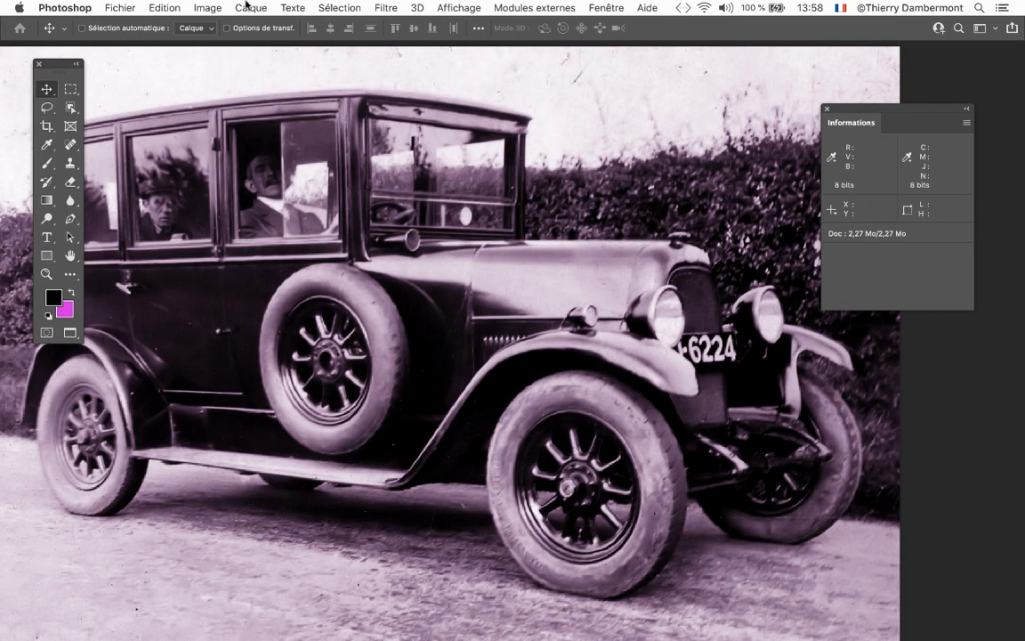
Examine the Vert channel's histogram of the tinted photo in Curves, leaving the curve unmodified
left_click(207, 7)
mouse_move(209, 49)
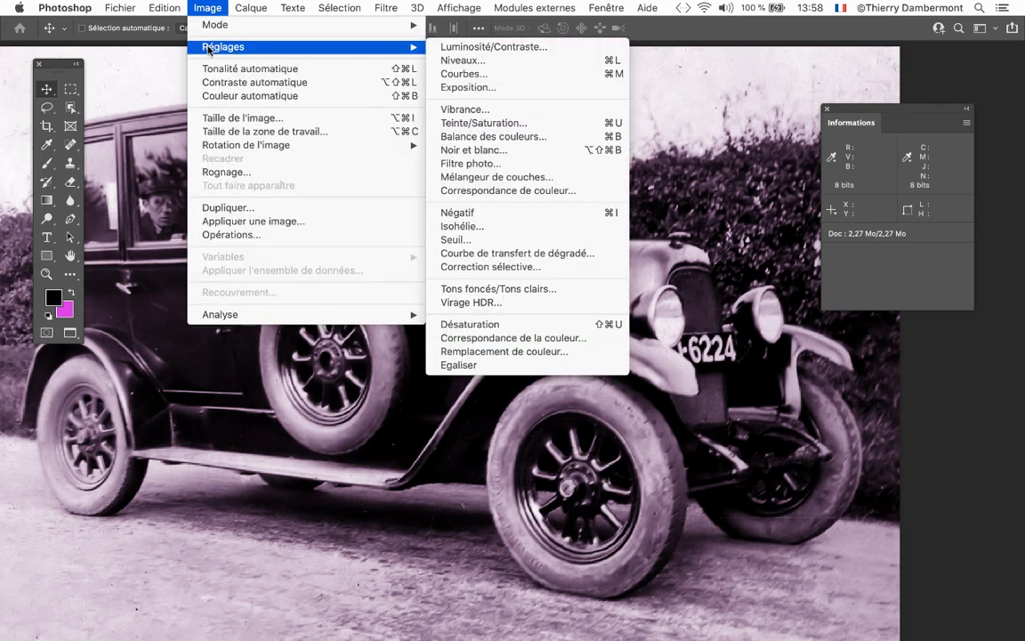
left_click(500, 74)
left_click(509, 182)
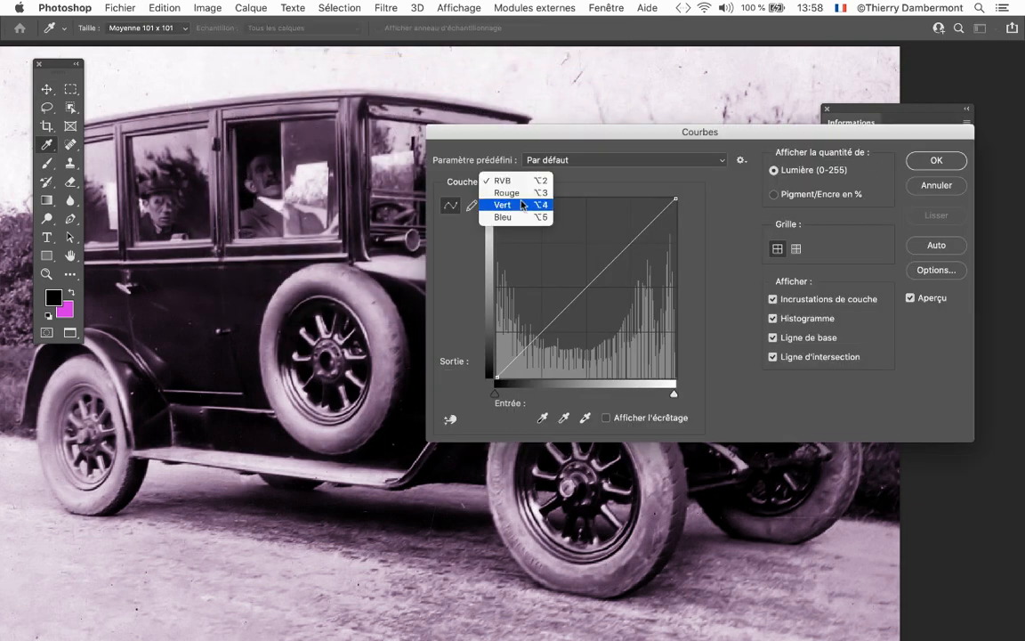
left_click(504, 202)
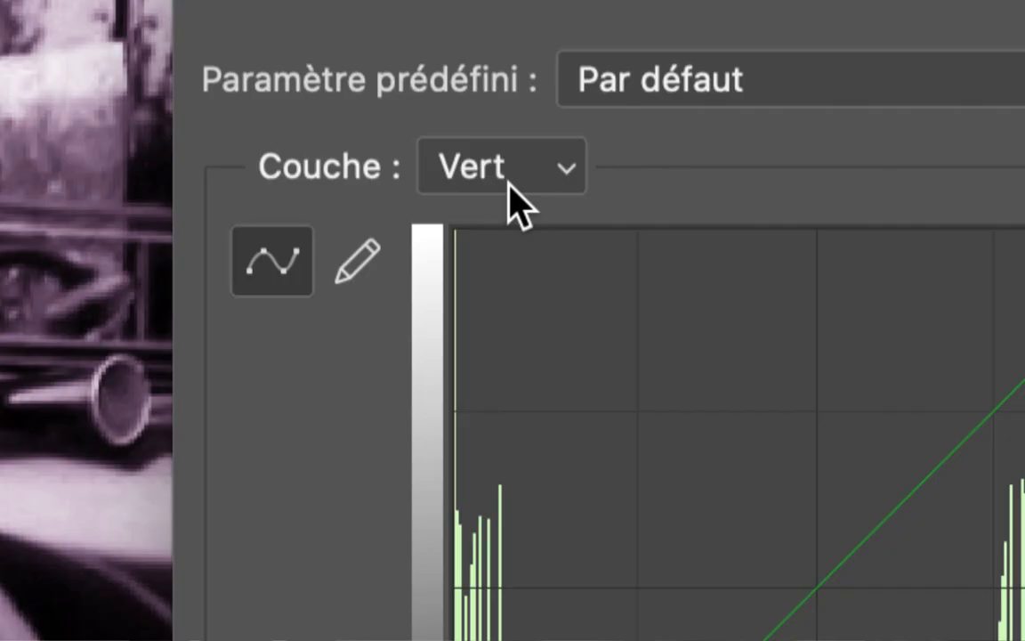
left_click(509, 185)
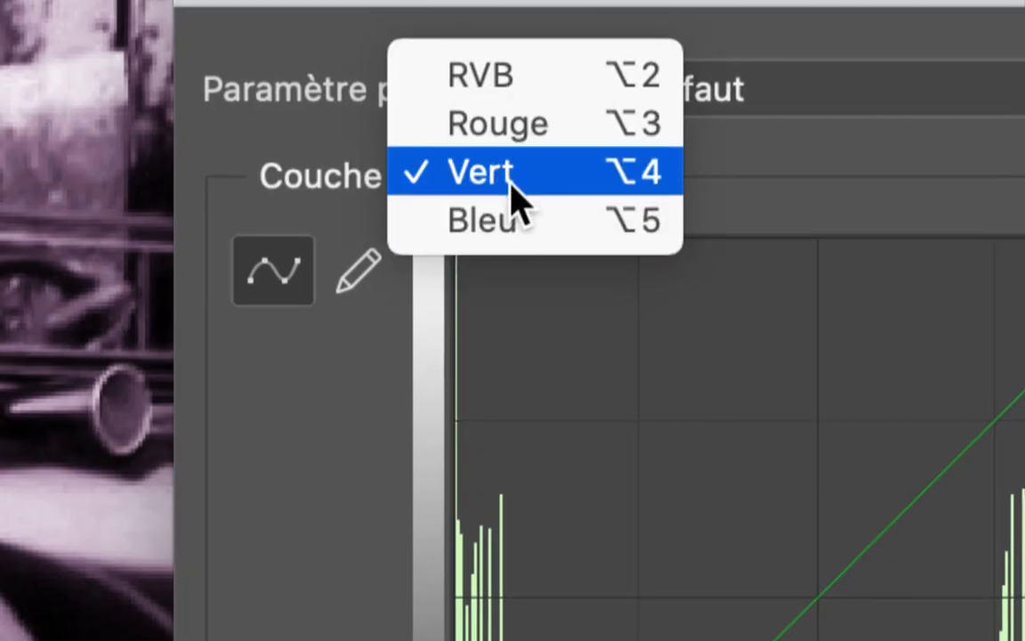
left_click(508, 173)
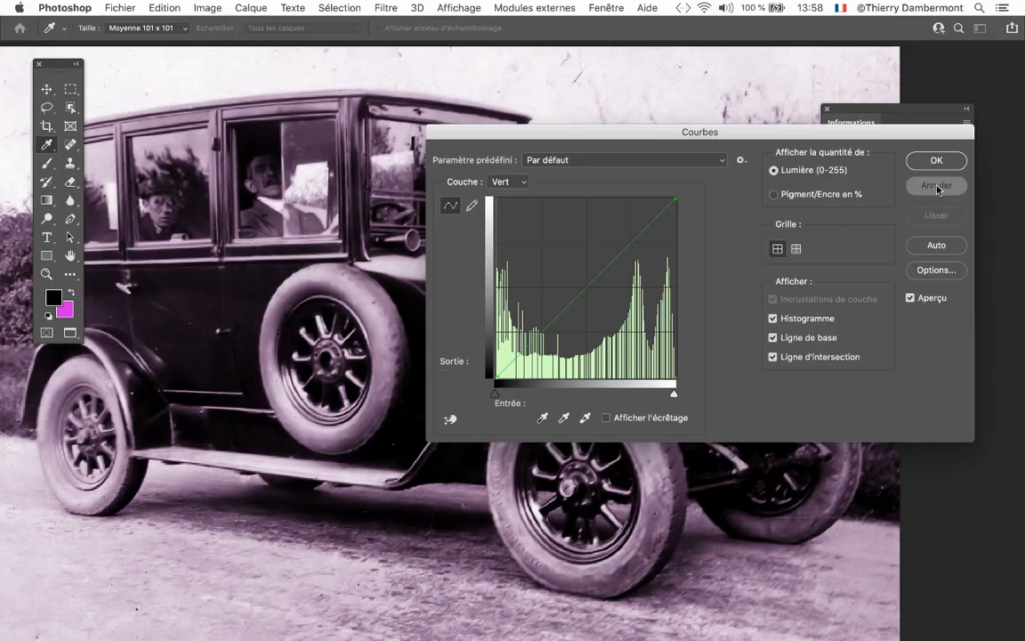
left_click(937, 187)
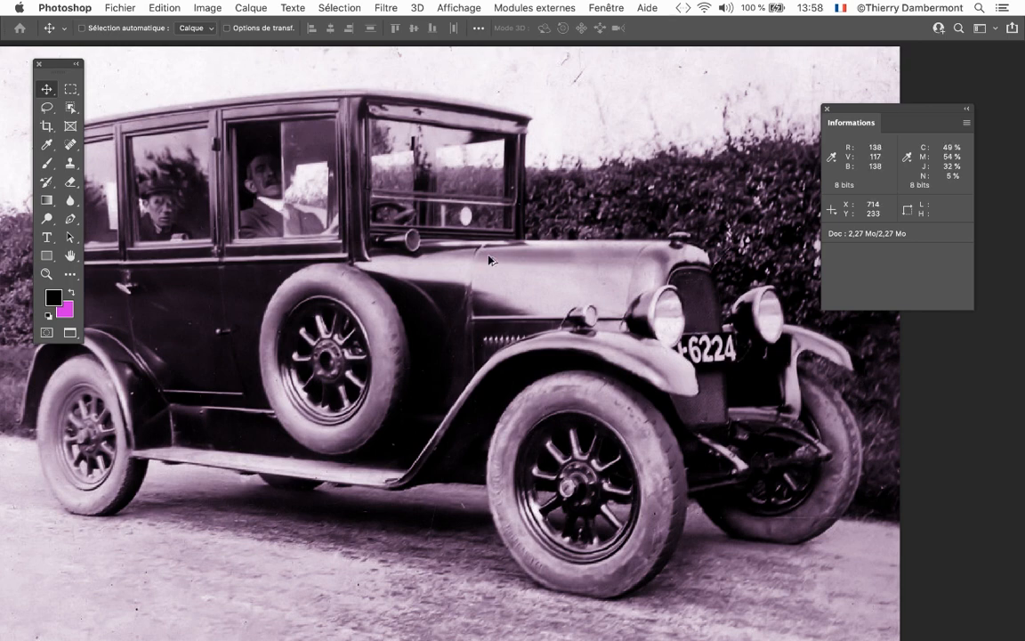
Examine the tinted car's bodywork, wheels and headlights close up, reading their RGB values
scroll(469, 316, "up", 5)
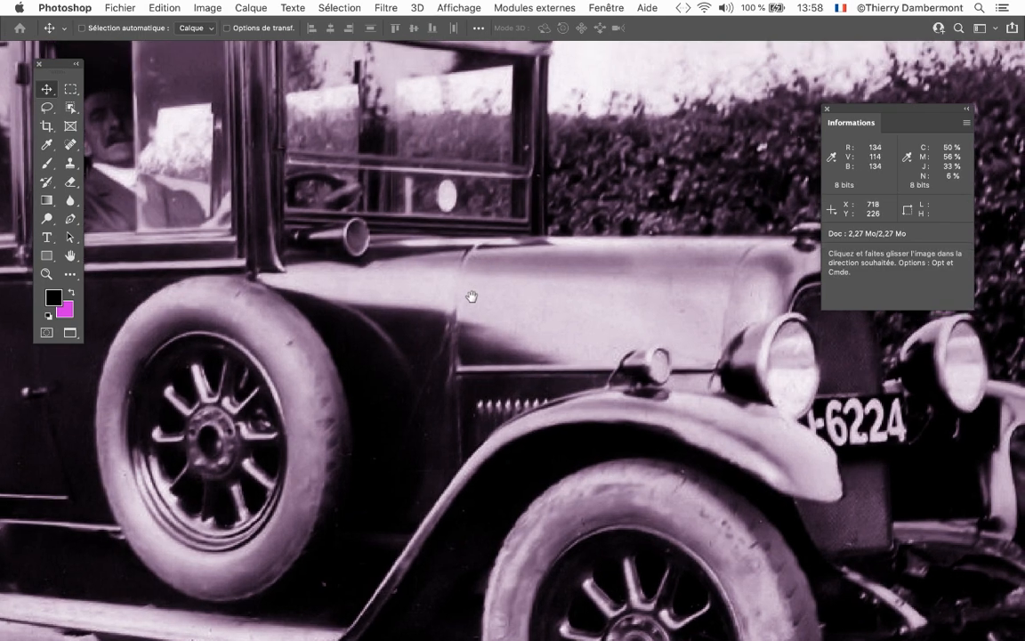
left_click_drag(471, 296, 674, 344)
left_click_drag(440, 303, 797, 316)
left_click_drag(466, 363, 521, 311)
left_click_drag(413, 325, 420, 161)
left_click_drag(655, 322, 438, 315)
left_click_drag(741, 333, 390, 397)
scroll(511, 383, "down", 5)
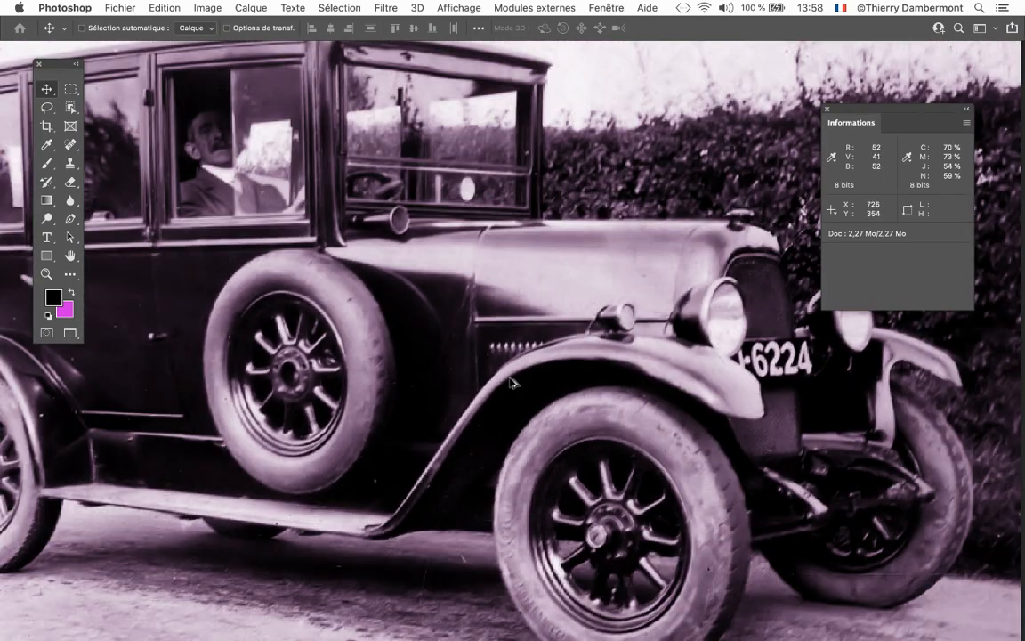
left_click_drag(518, 365, 417, 310)
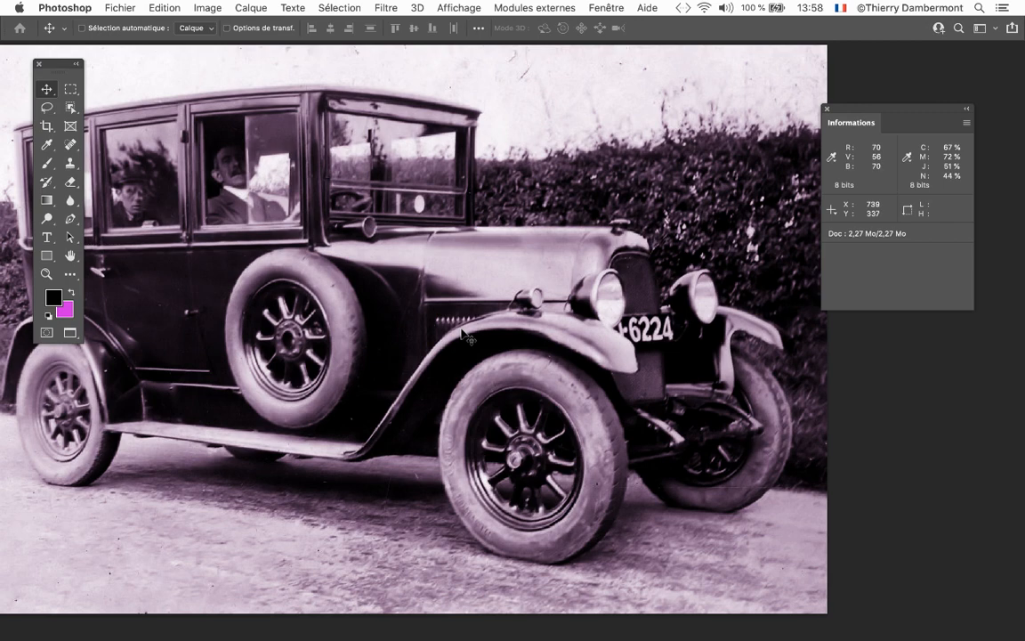
Save the tinted photo as car_fiat_vehicle_old_automobile-02.psd in the début nb folder and close it
left_click(120, 7)
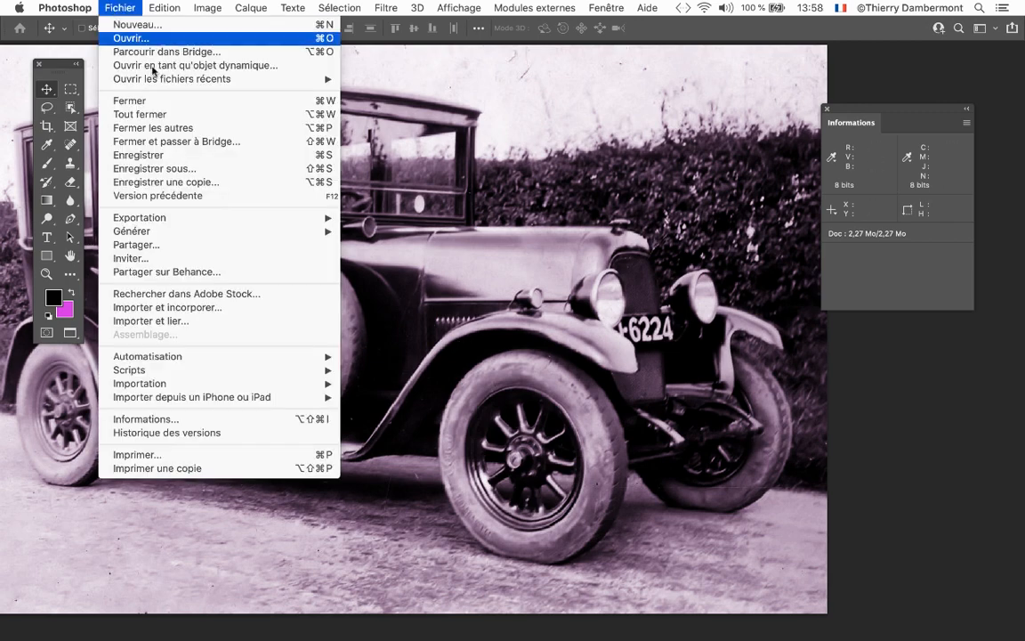
left_click(206, 169)
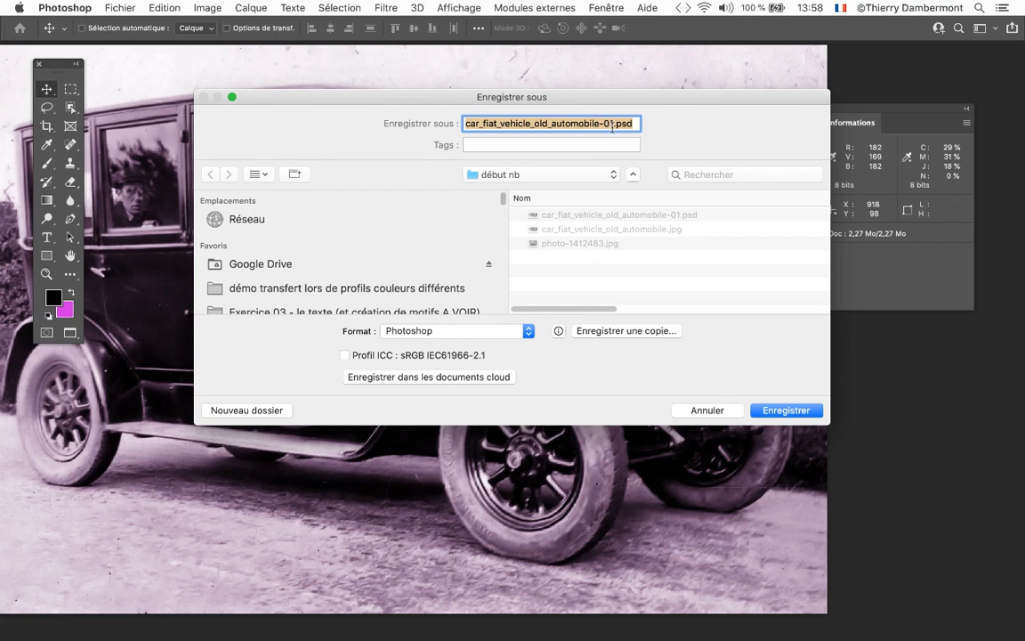
left_click(612, 125)
key("BackSpace")
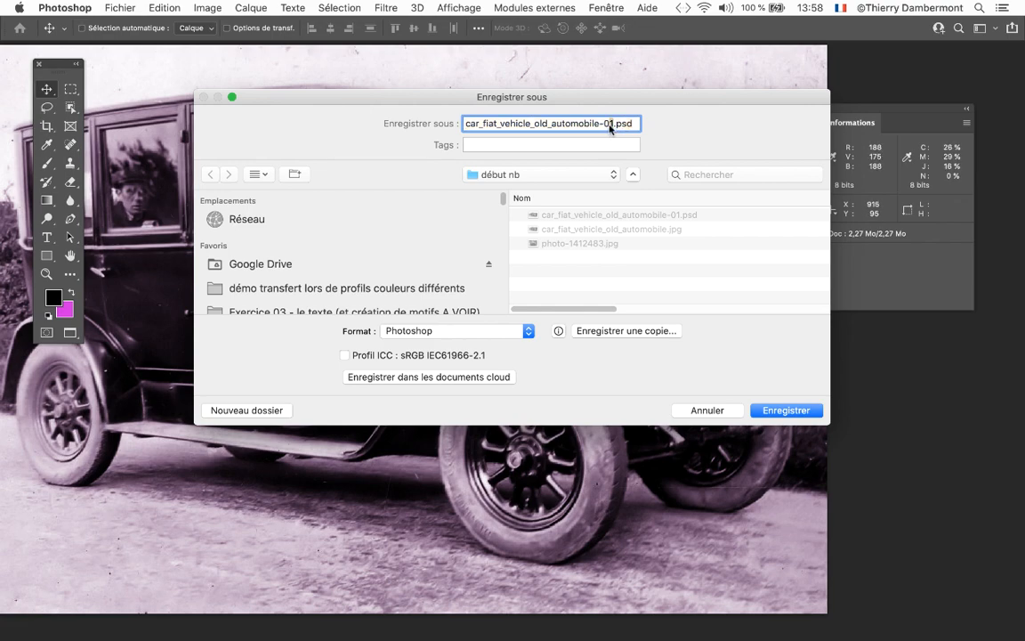
type("2")
key("Return")
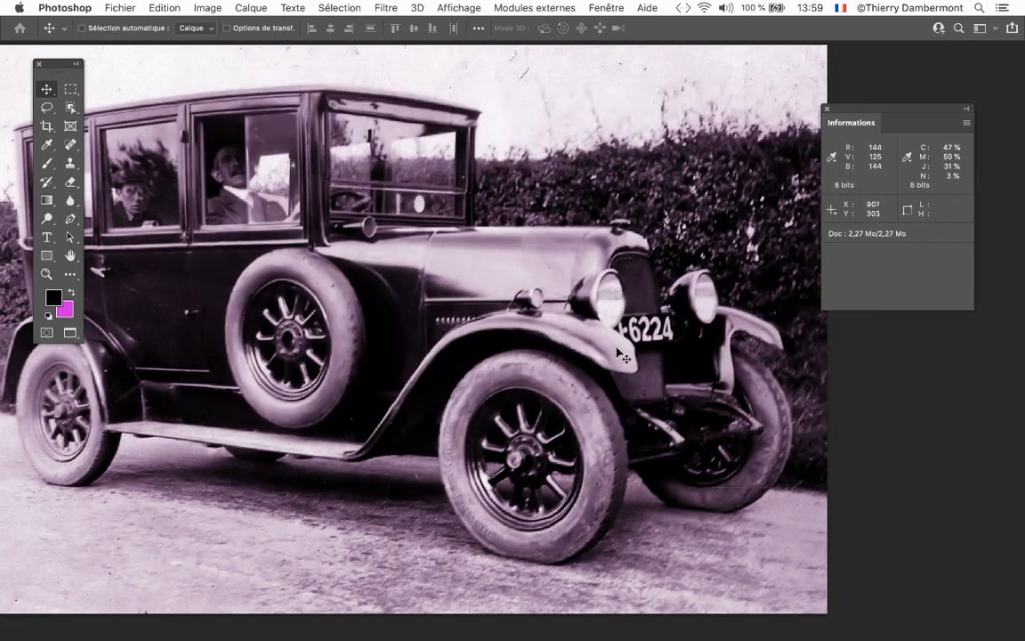
key("super+w")
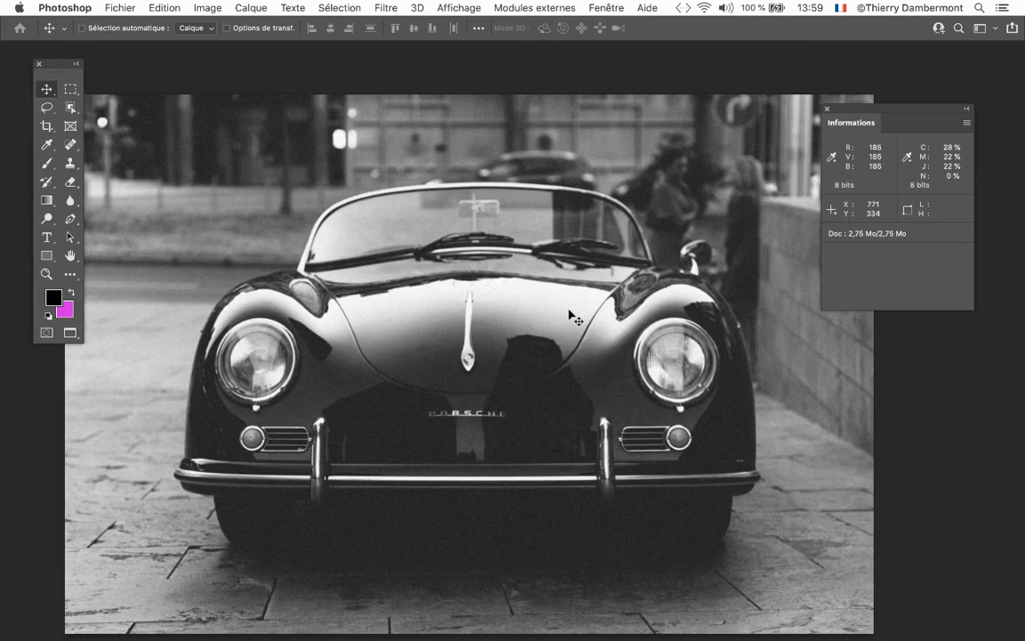
left_click_drag(669, 199, 653, 172)
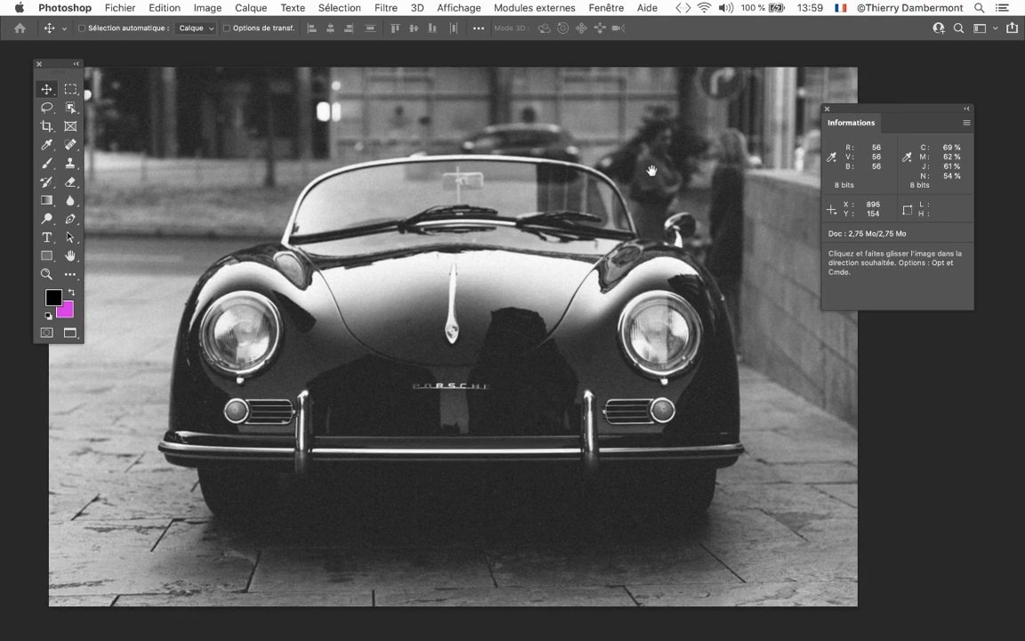